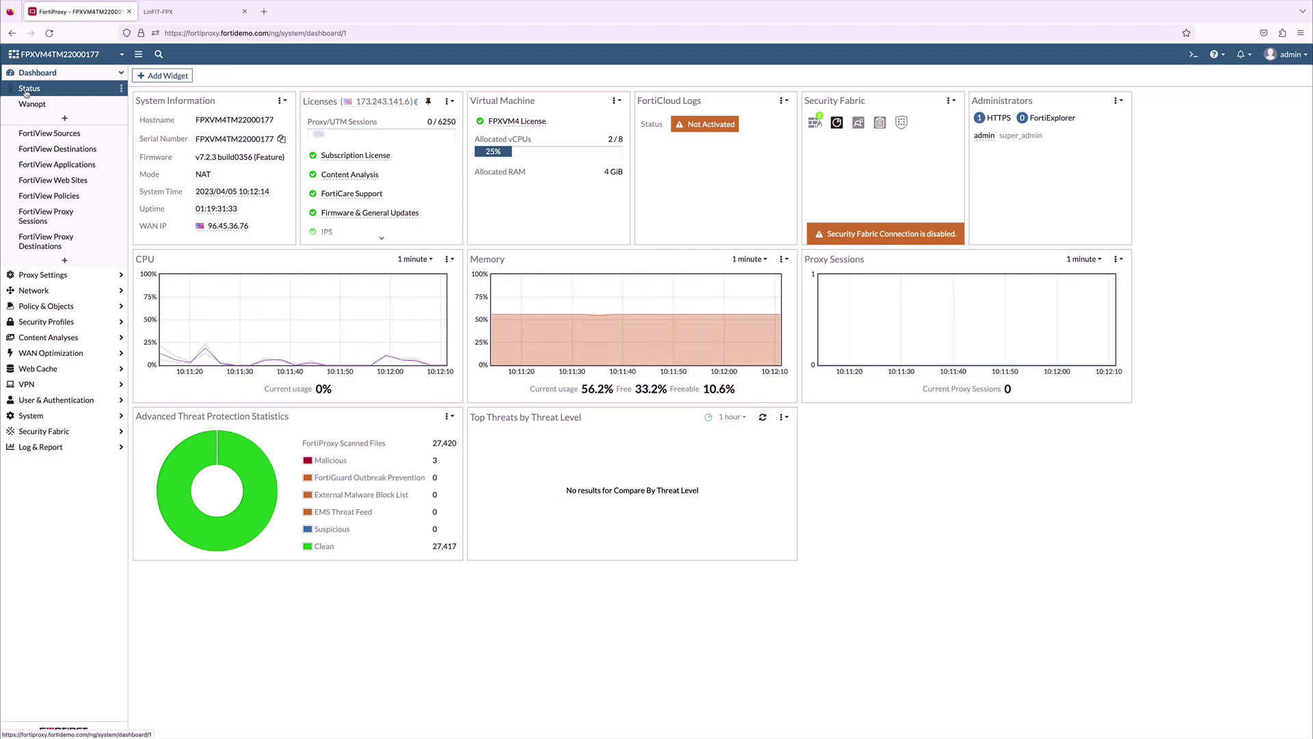
# - Review the FortiGuard licence status and the enabled features in Feature Visibility
pyautogui.click(31, 415)
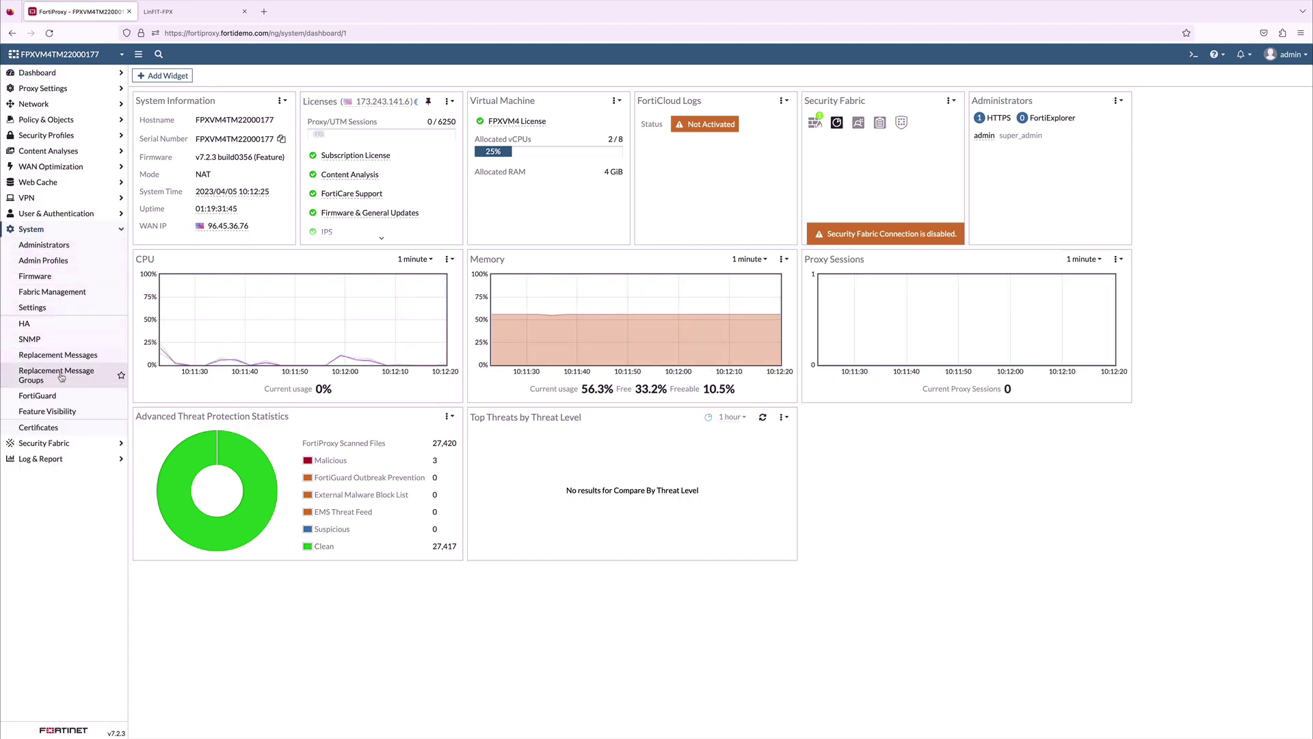
pyautogui.click(62, 396)
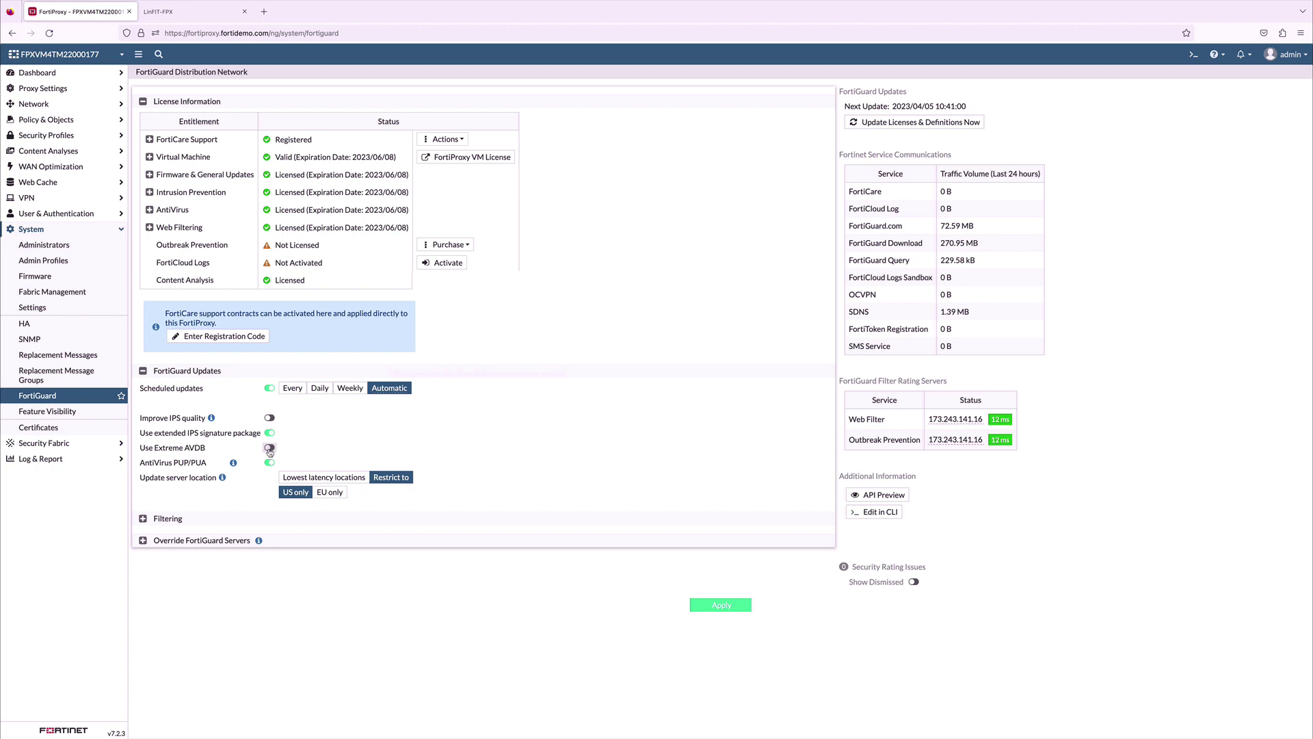
pyautogui.click(62, 412)
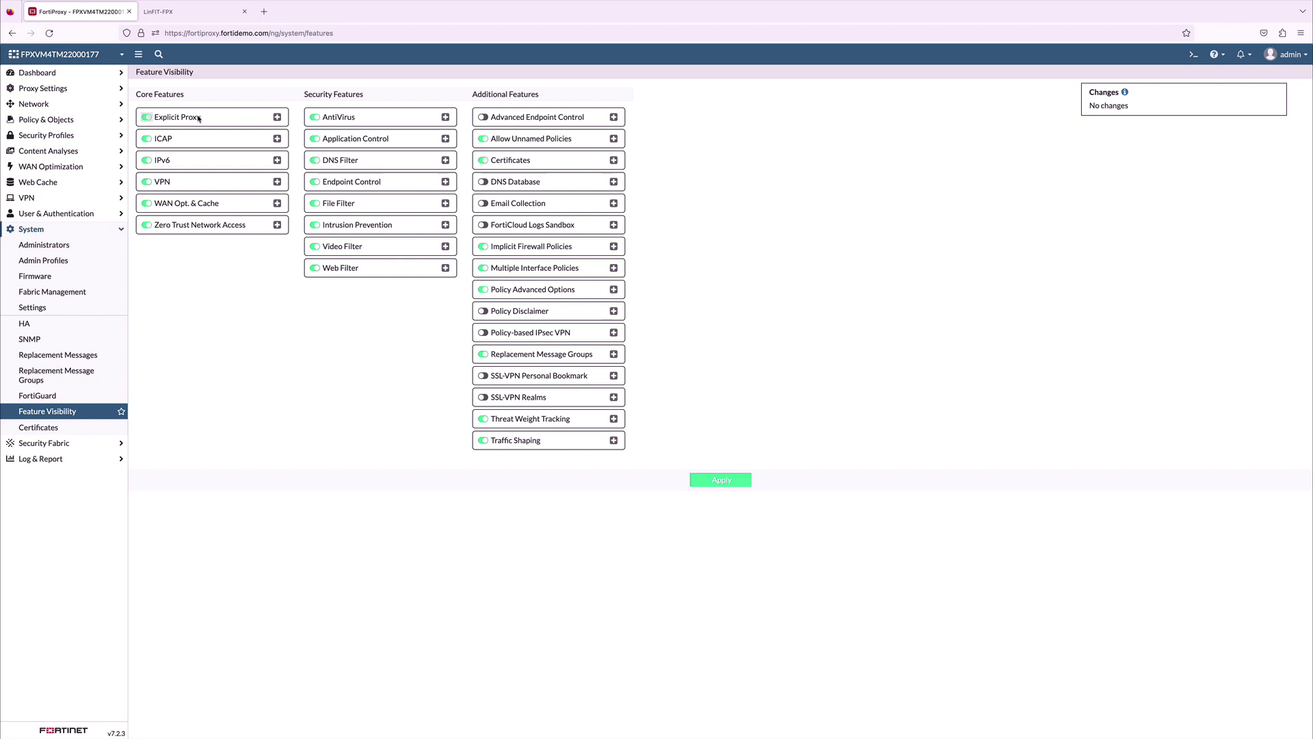
pyautogui.click(84, 215)
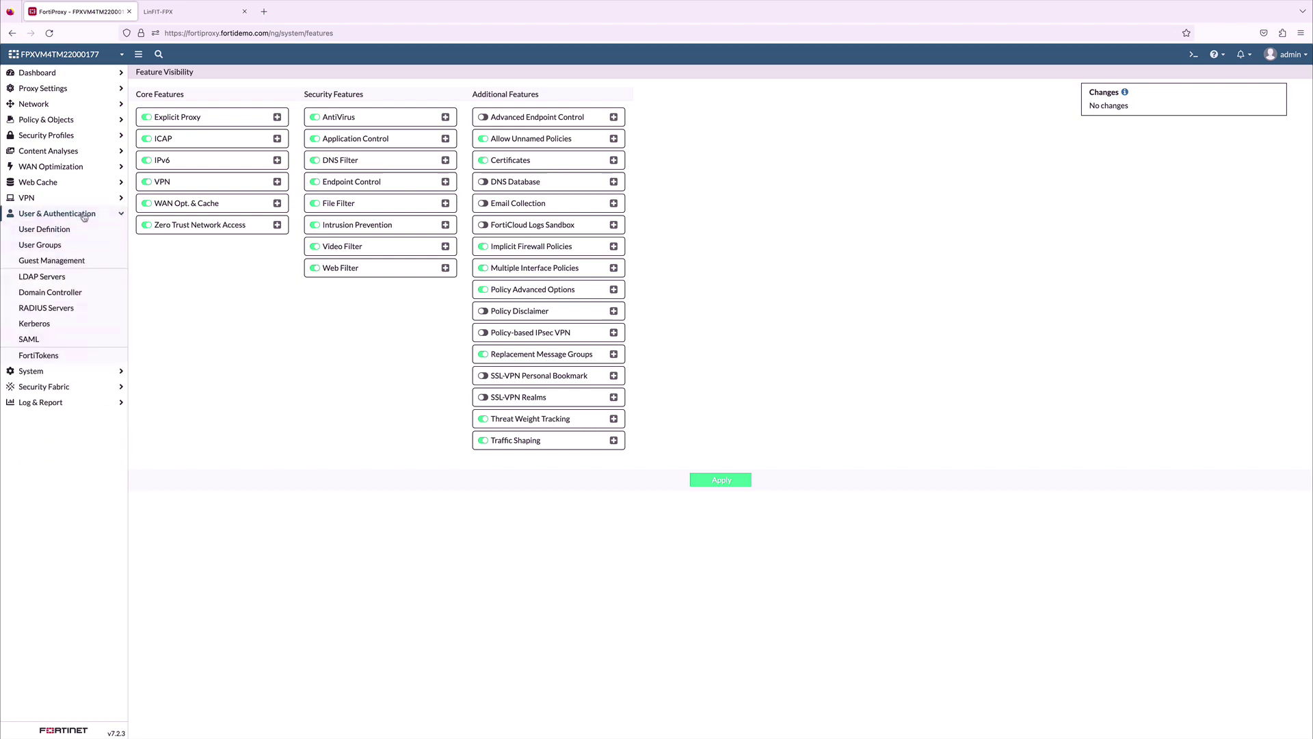
# - Test the ad-fortidemo LDAP server connection successfully, then view the User Groups list
pyautogui.click(65, 277)
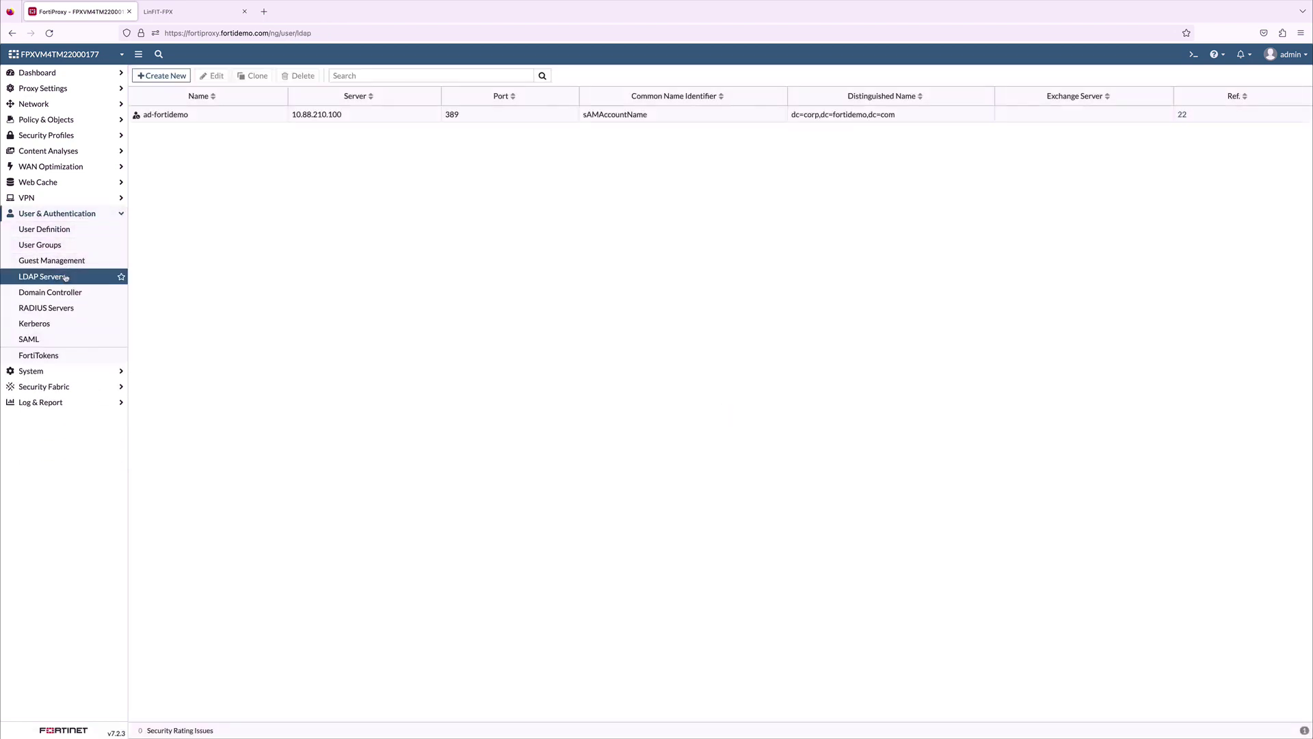
pyautogui.doubleClick(240, 118)
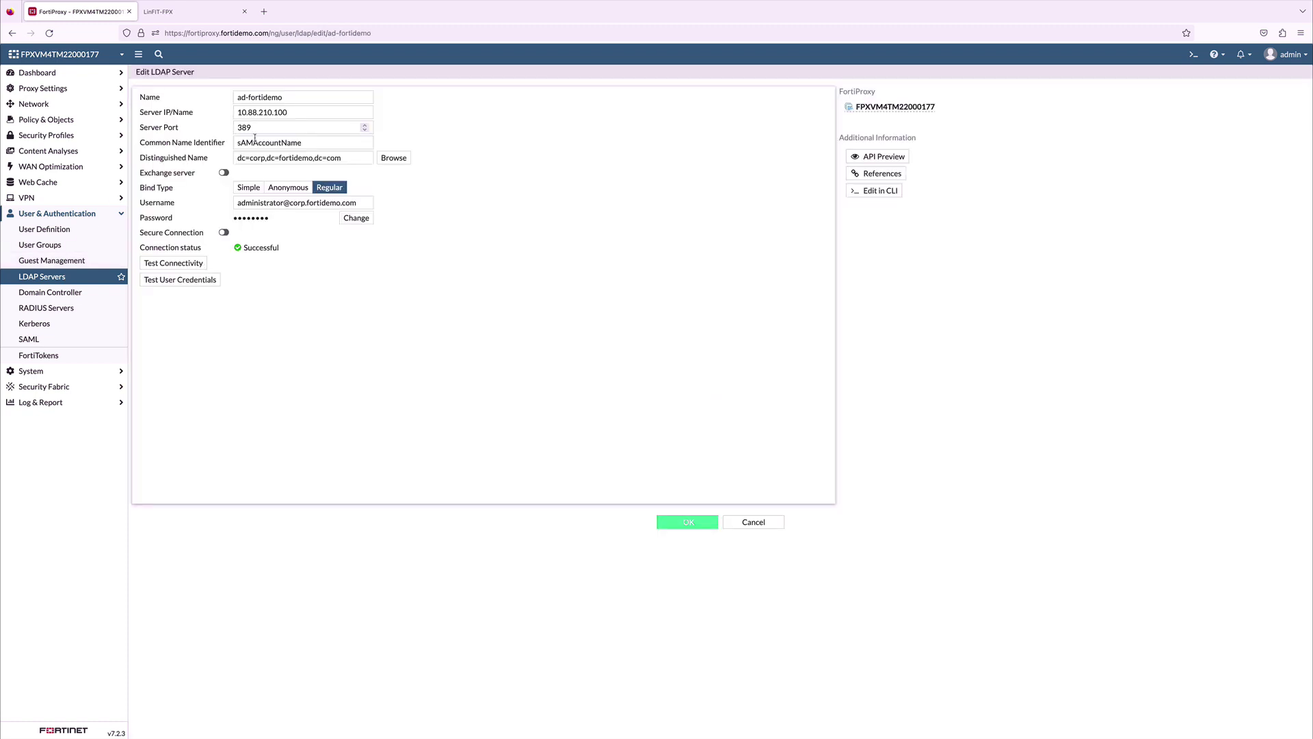
pyautogui.click(178, 263)
pyautogui.click(47, 248)
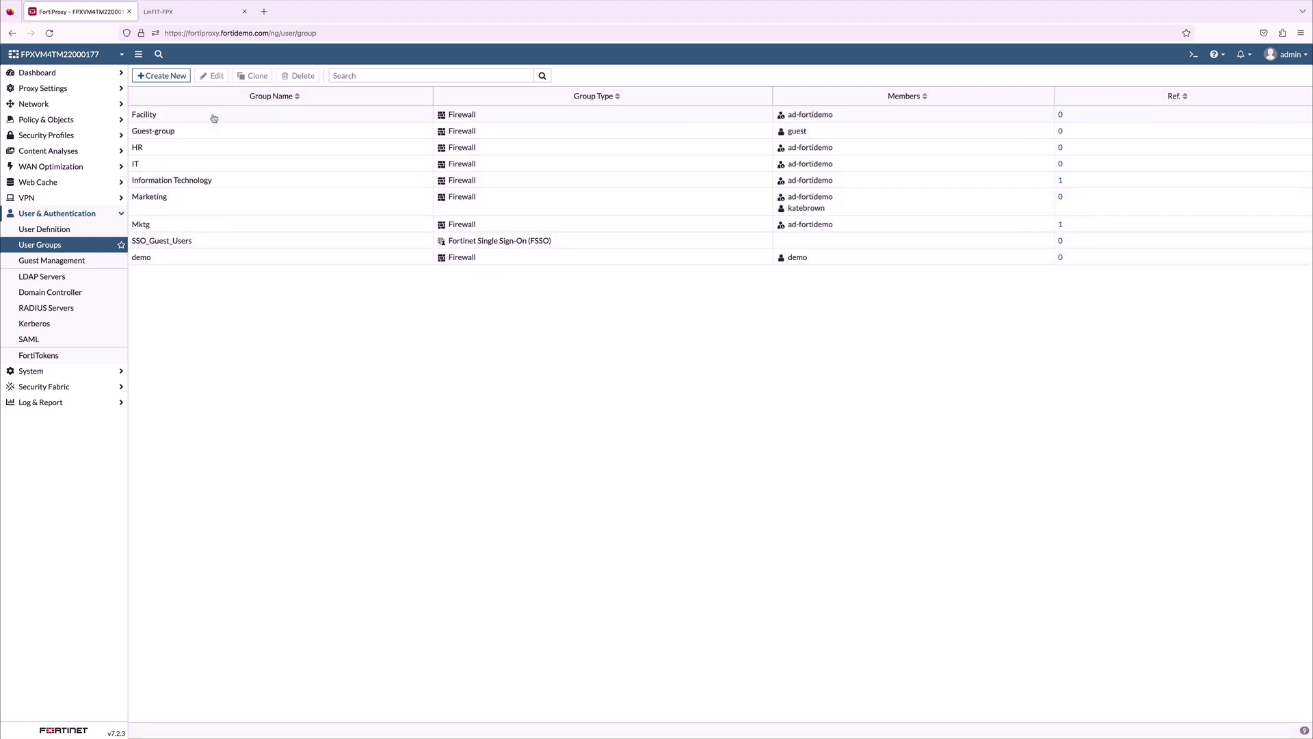
# - Review the category settings of the Facilities web filter profile
pyautogui.click(52, 136)
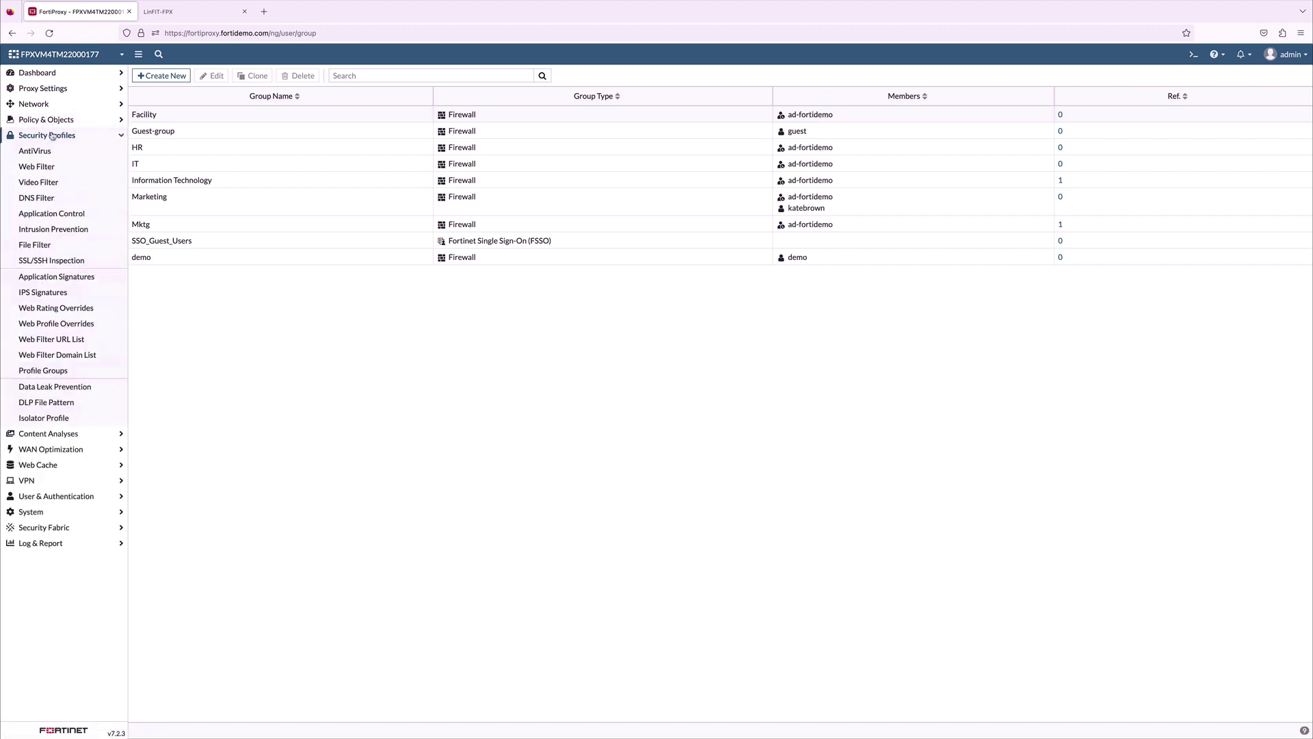
pyautogui.click(41, 168)
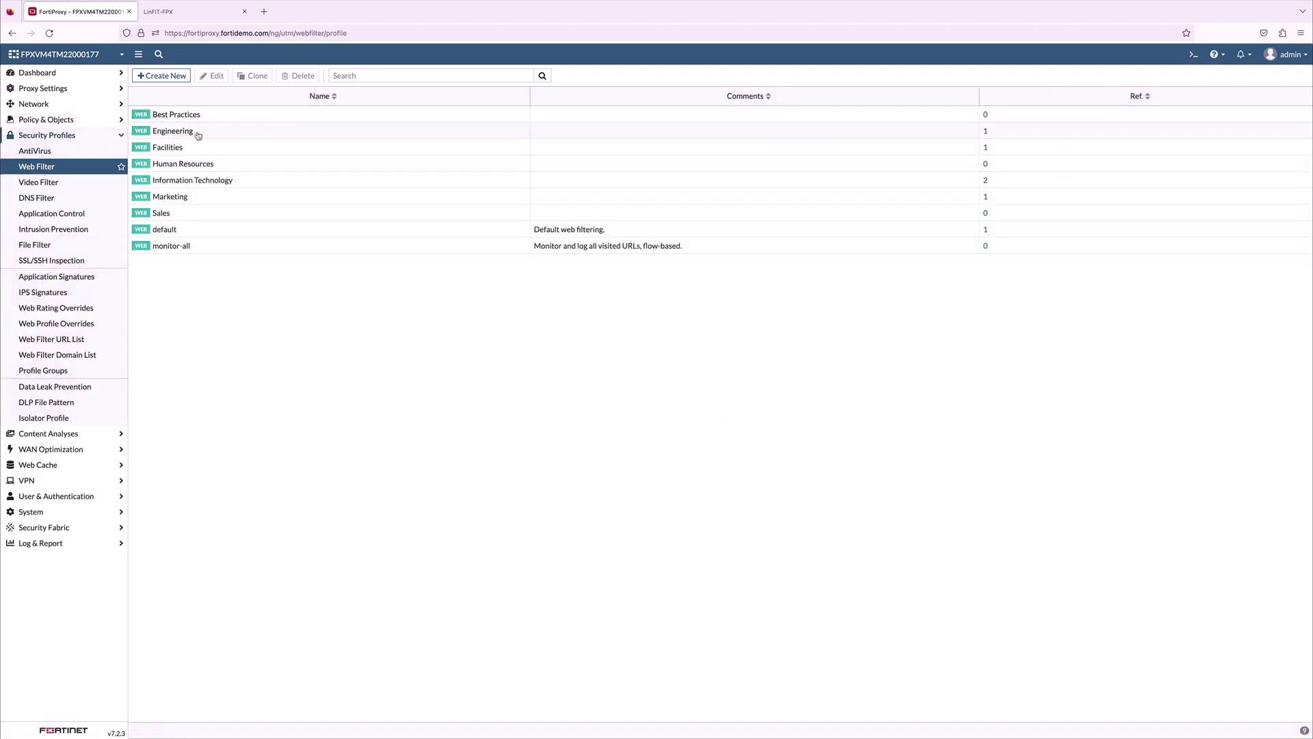
pyautogui.click(201, 154)
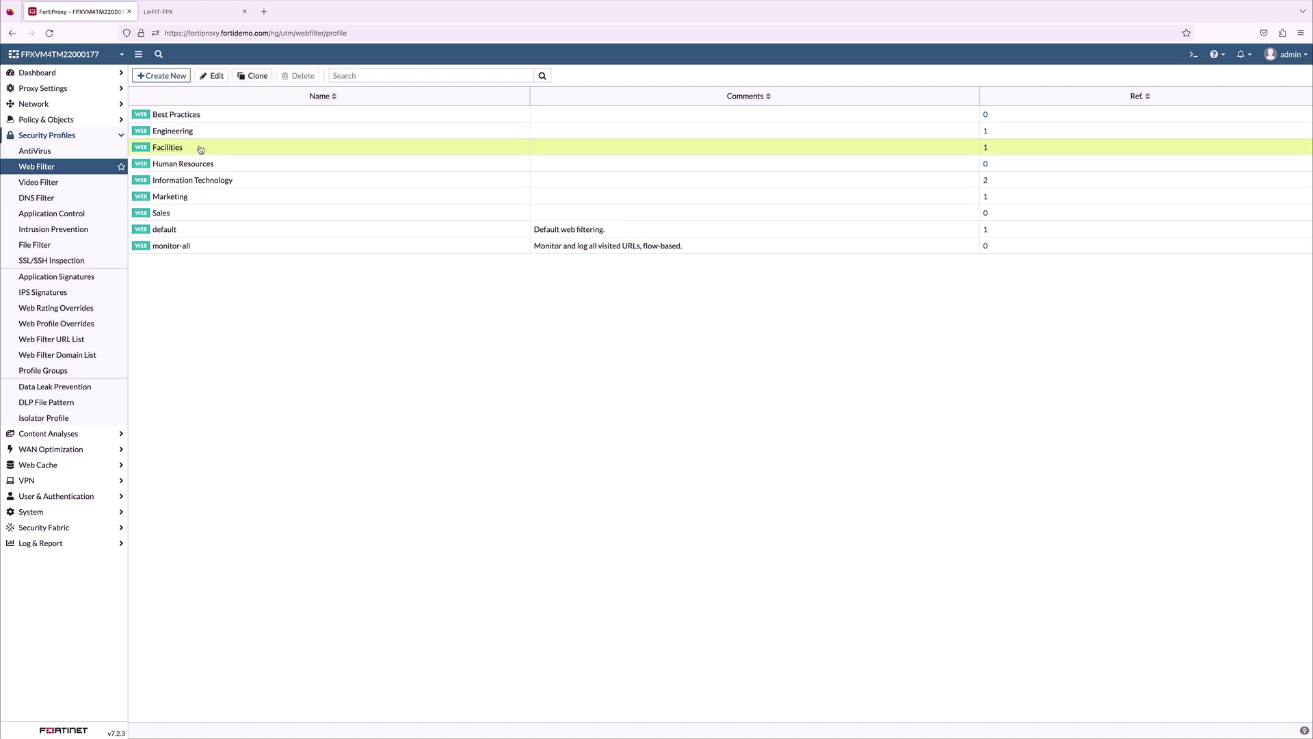
pyautogui.click(210, 76)
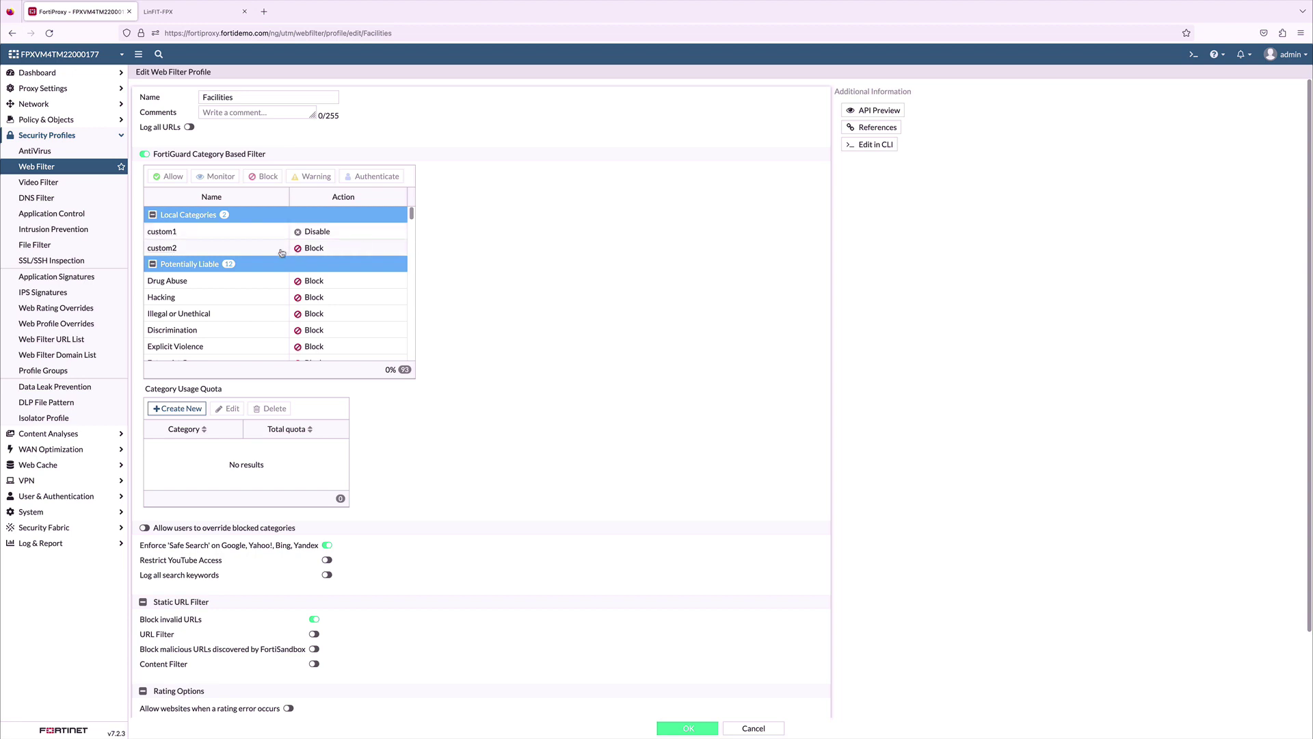
pyautogui.scroll(-1, 281, 286)
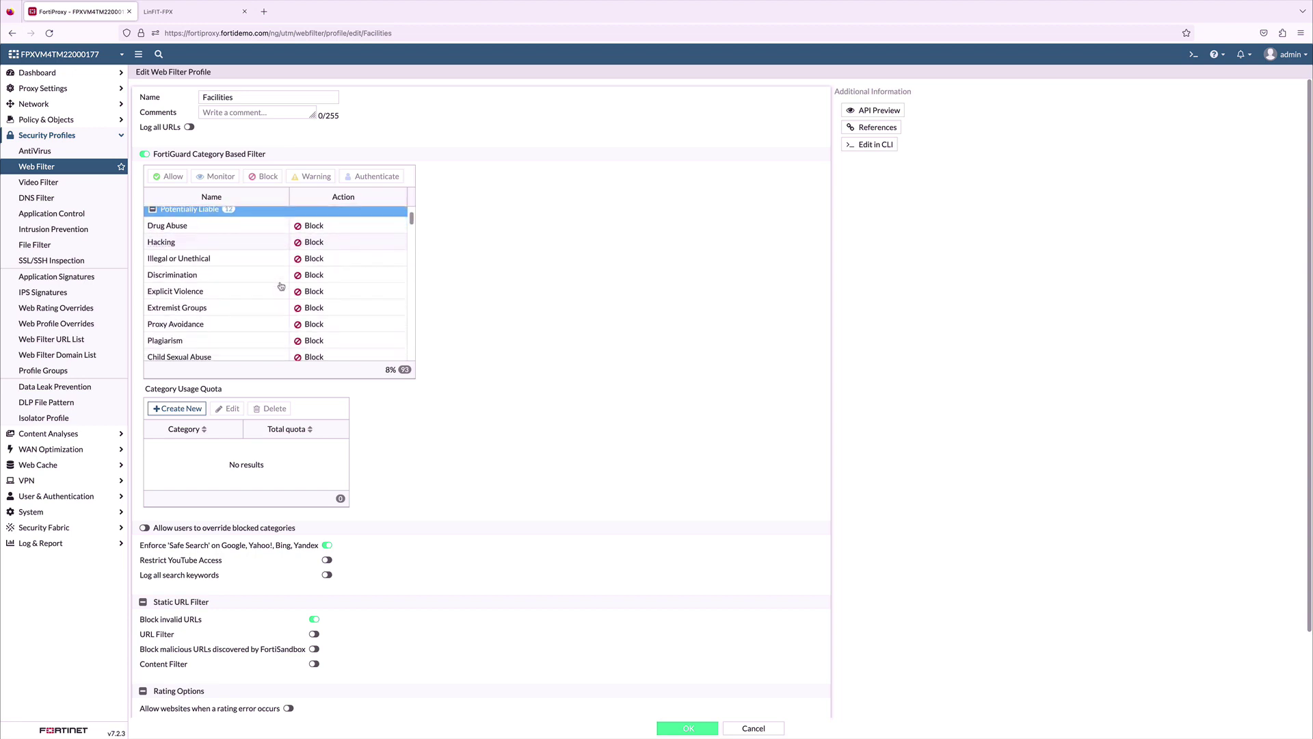
pyautogui.scroll(-5, 280, 286)
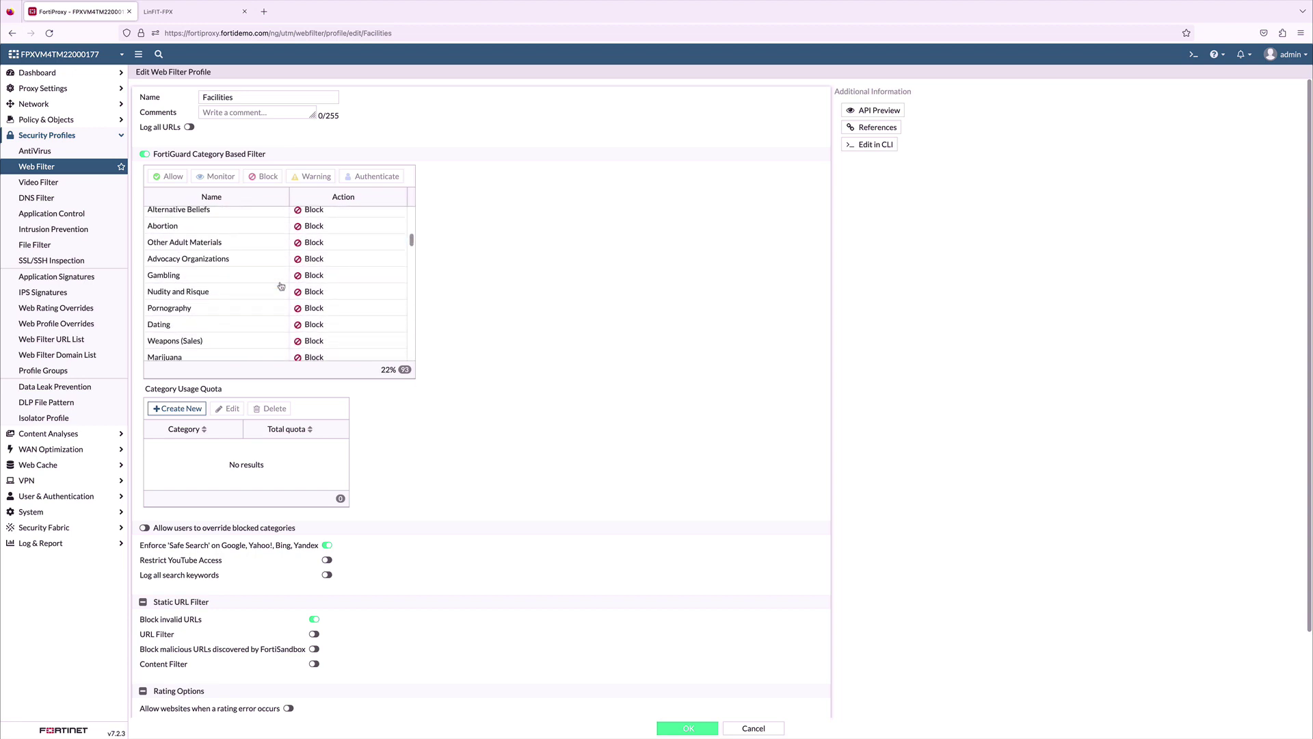
pyautogui.scroll(-5, 281, 286)
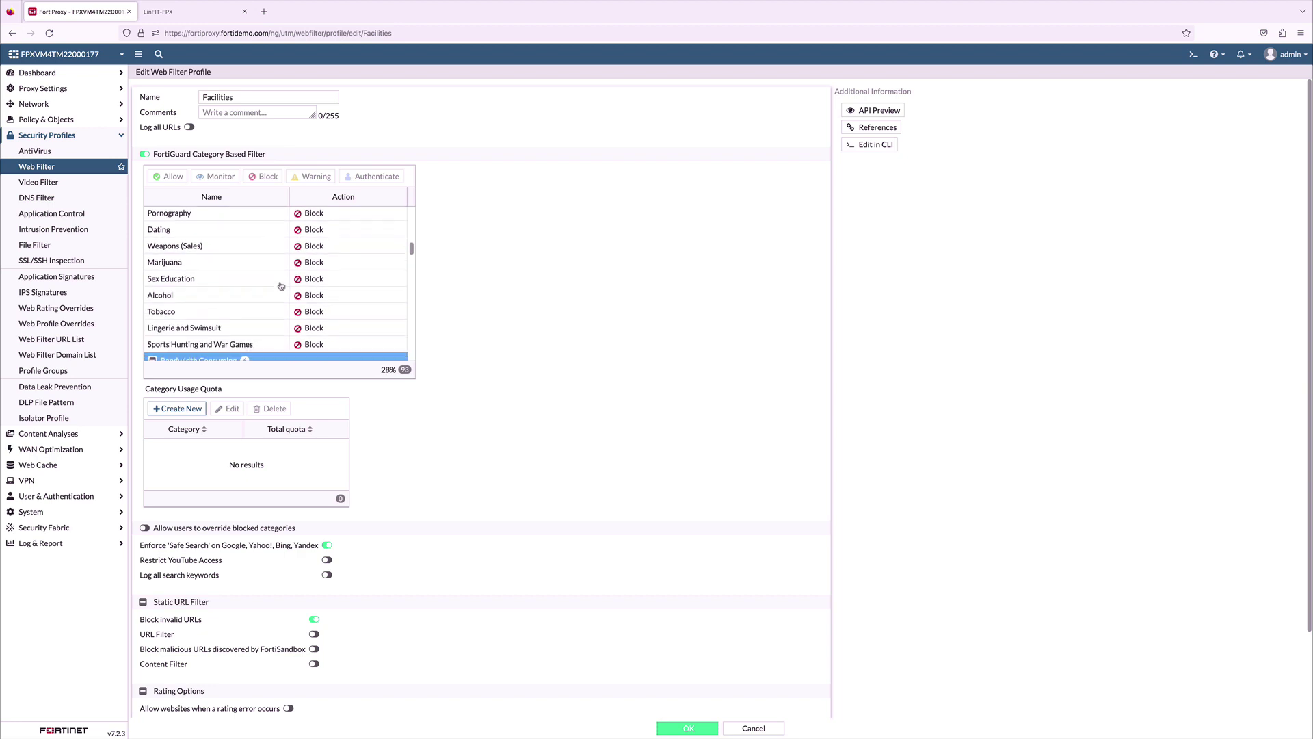
pyautogui.scroll(-5, 281, 286)
pyautogui.click(36, 166)
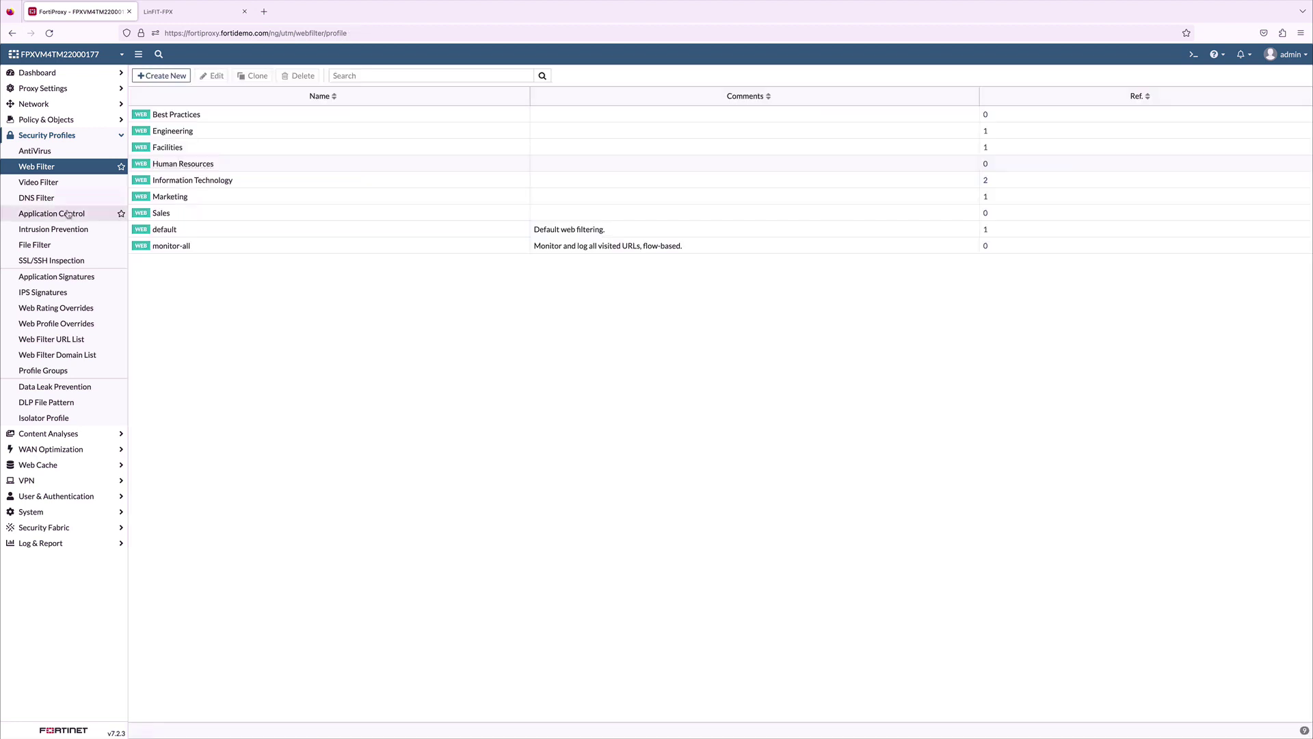
# - Inspect the application overrides in the Social Media Restrictions sensor
pyautogui.click(68, 215)
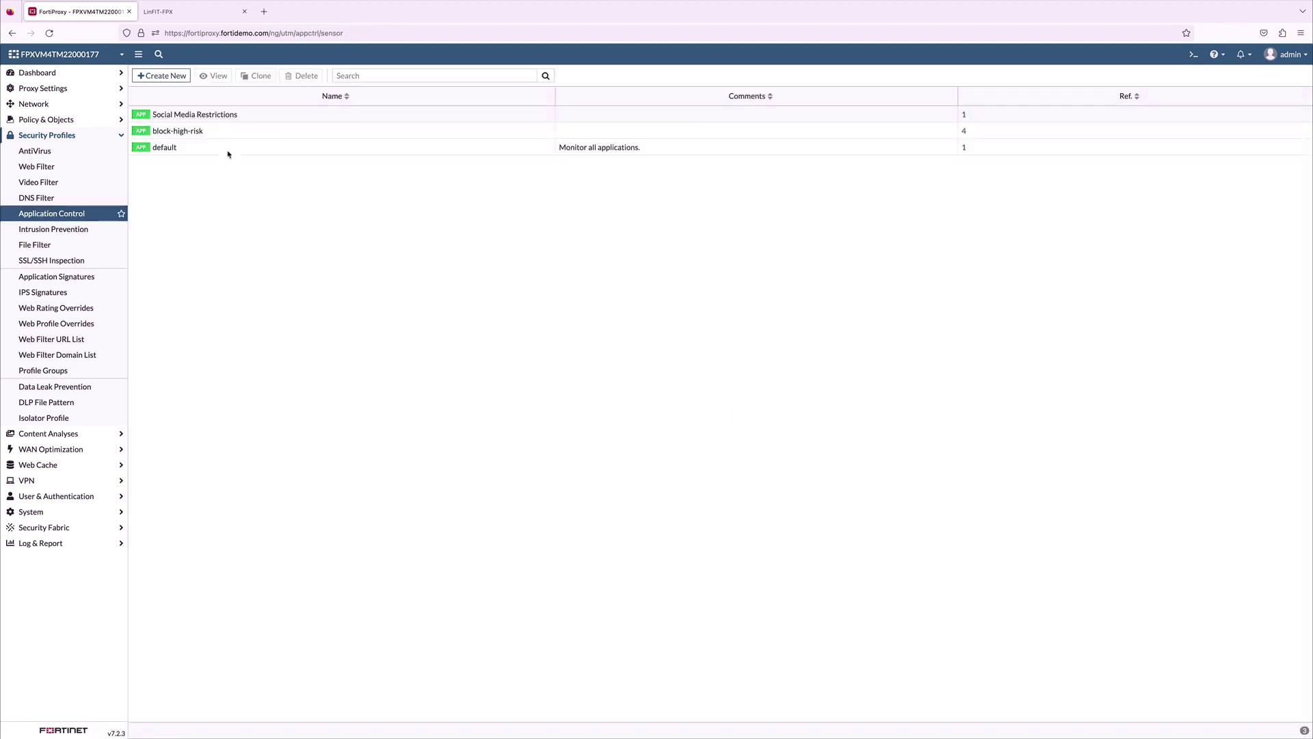
pyautogui.doubleClick(259, 117)
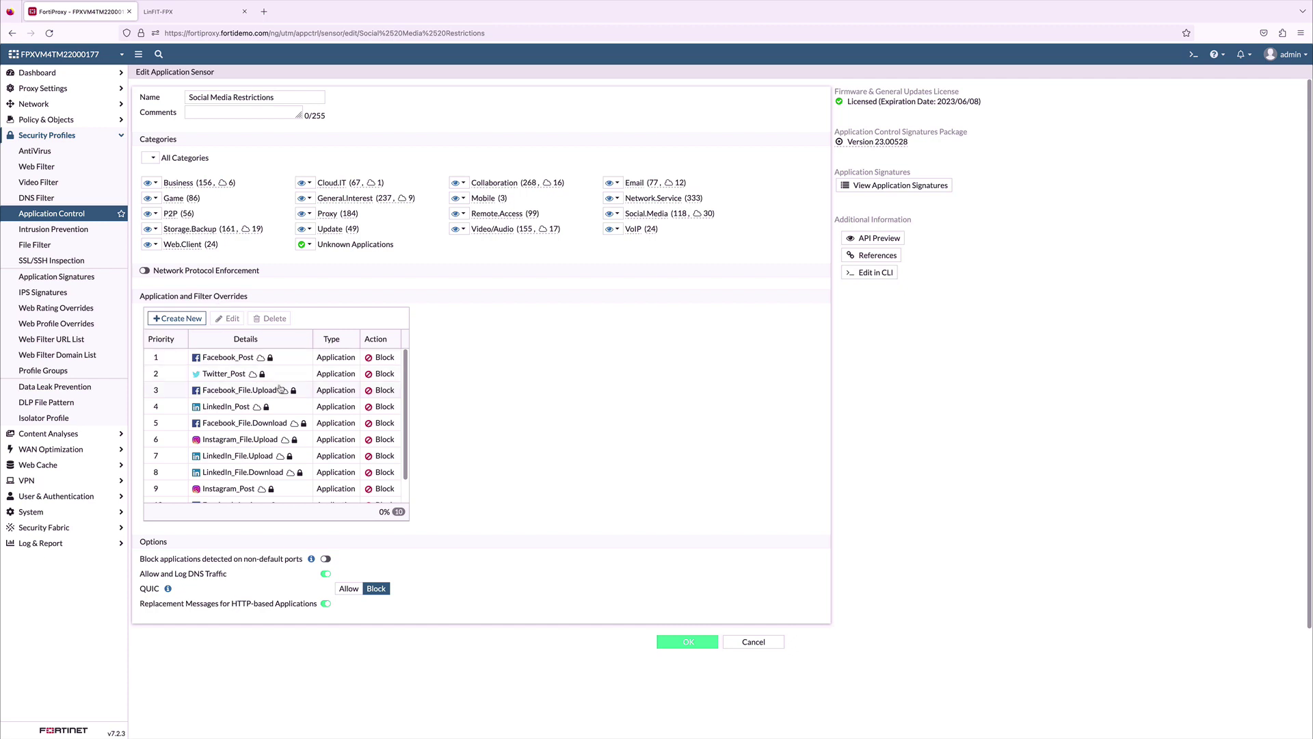
pyautogui.moveTo(406, 394); pyautogui.dragTo(411, 438)
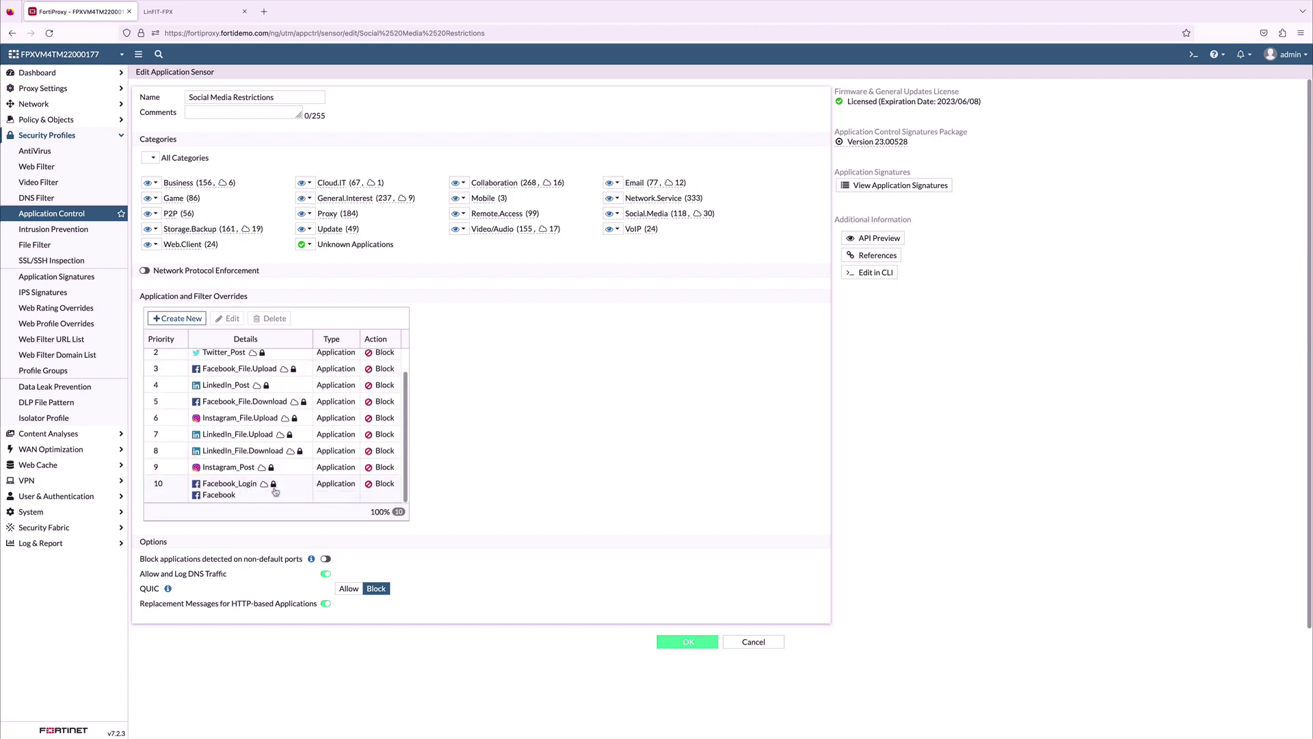
pyautogui.moveTo(276, 488)
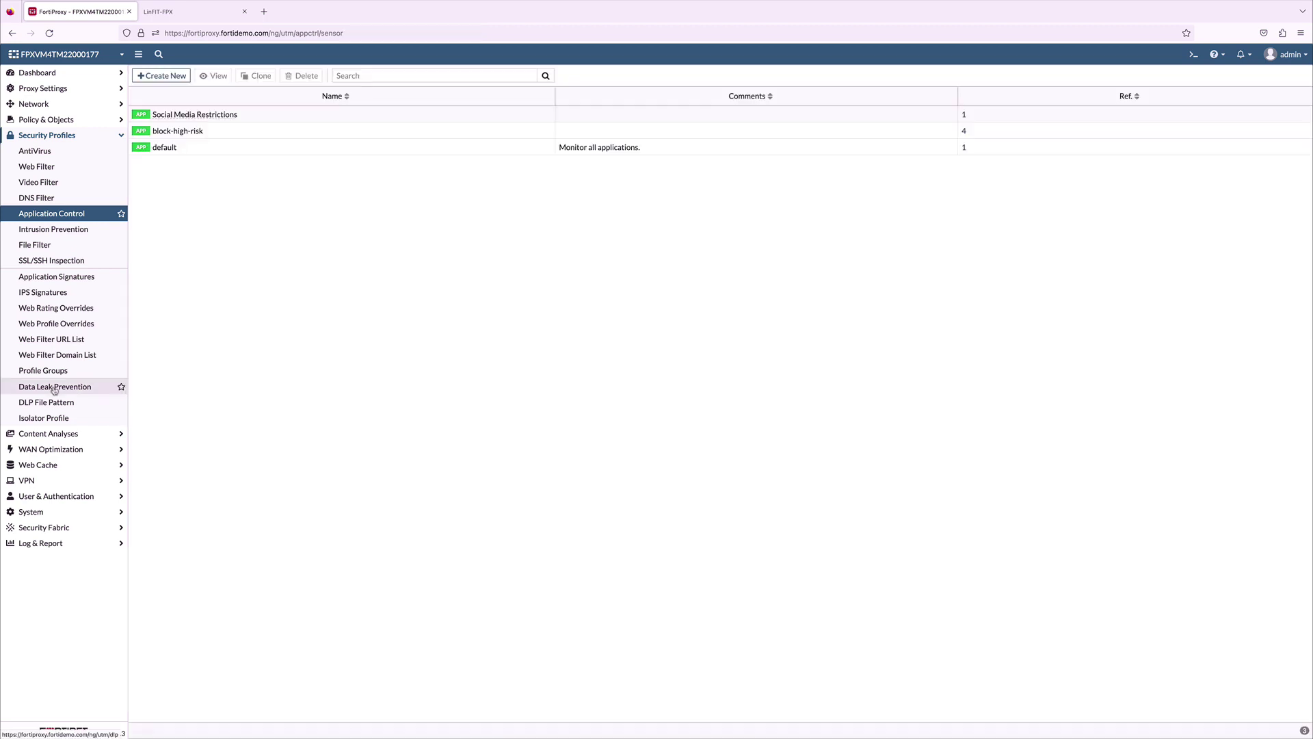
# - Inspect the default DLP sensor
pyautogui.click(55, 387)
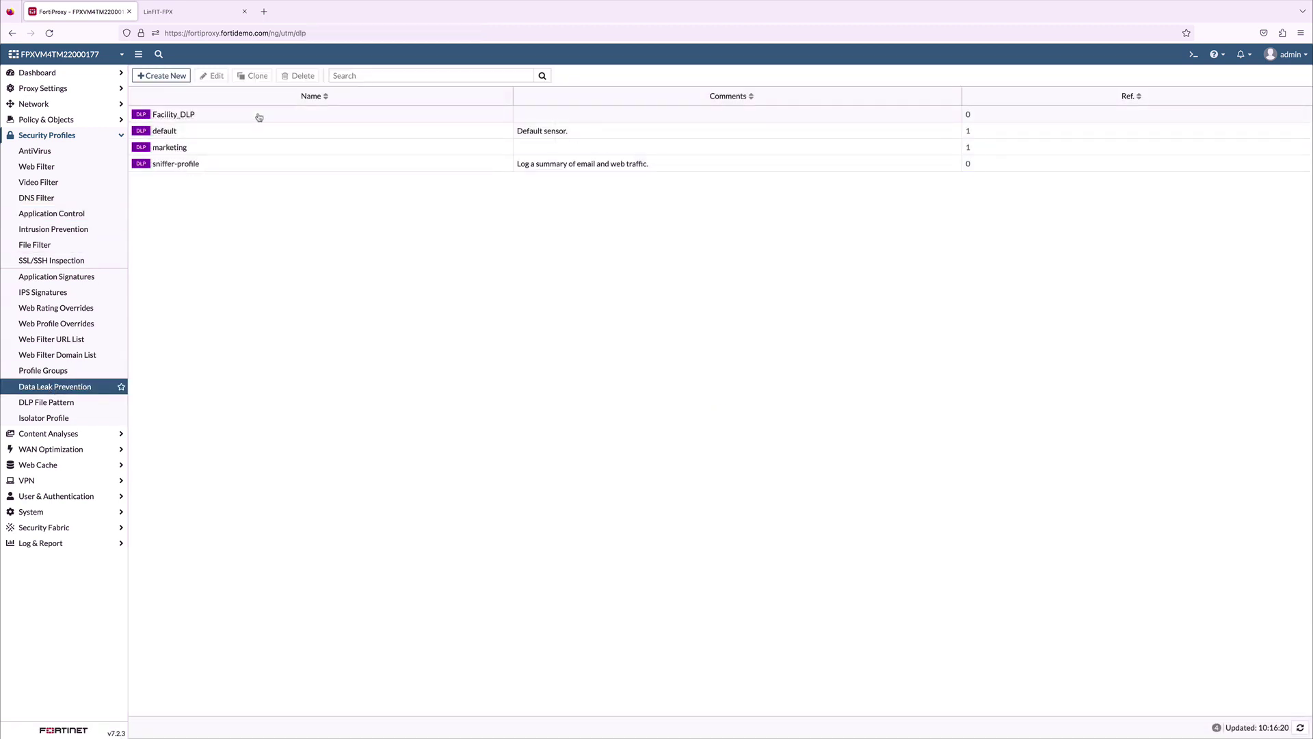
pyautogui.doubleClick(252, 132)
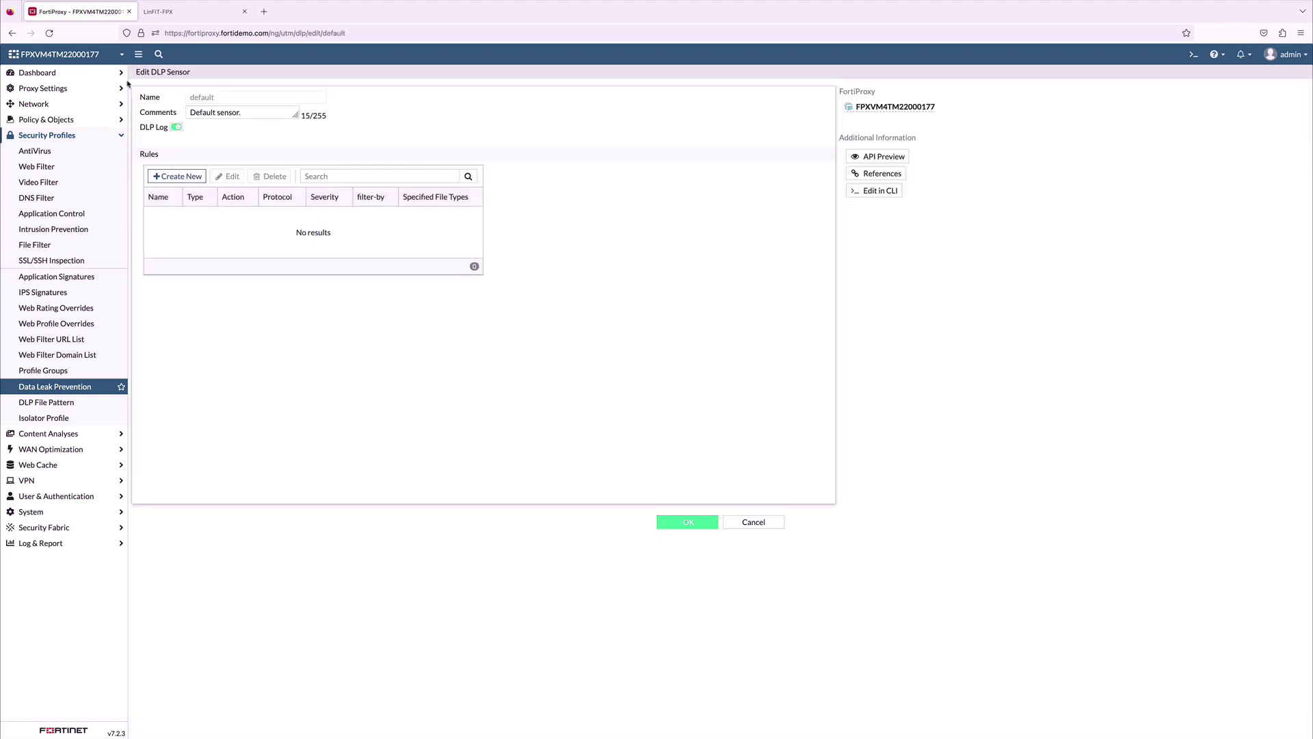
pyautogui.click(77, 385)
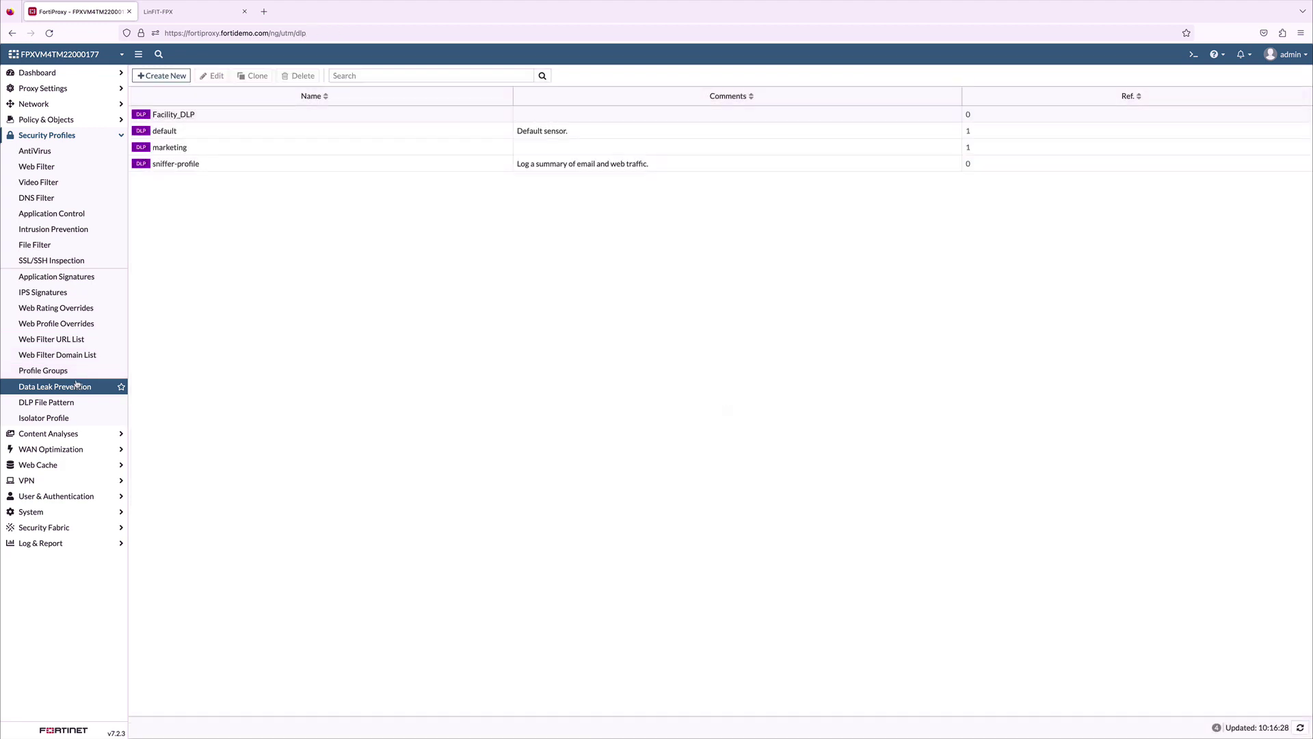
# - Review the Facility_DLP Sensitive rule and its filter types, then list Image Analysis profiles
pyautogui.doubleClick(232, 115)
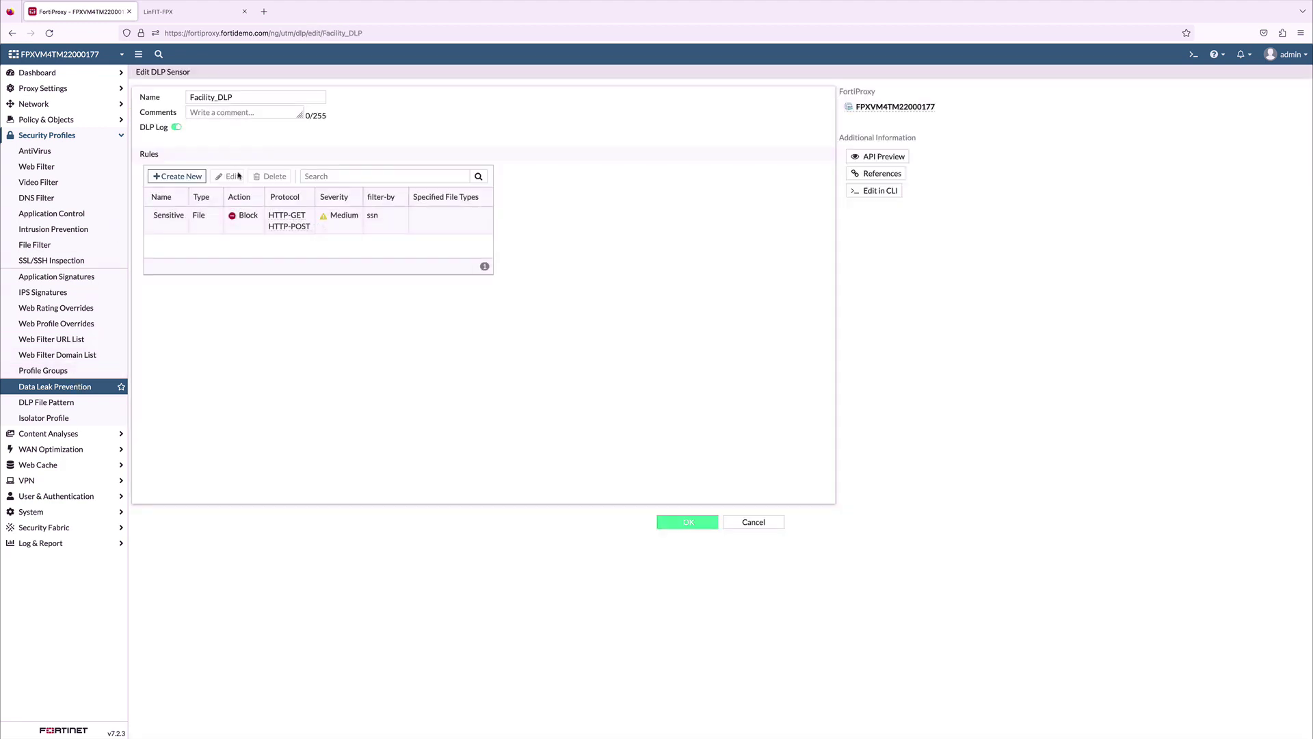
pyautogui.click(184, 231)
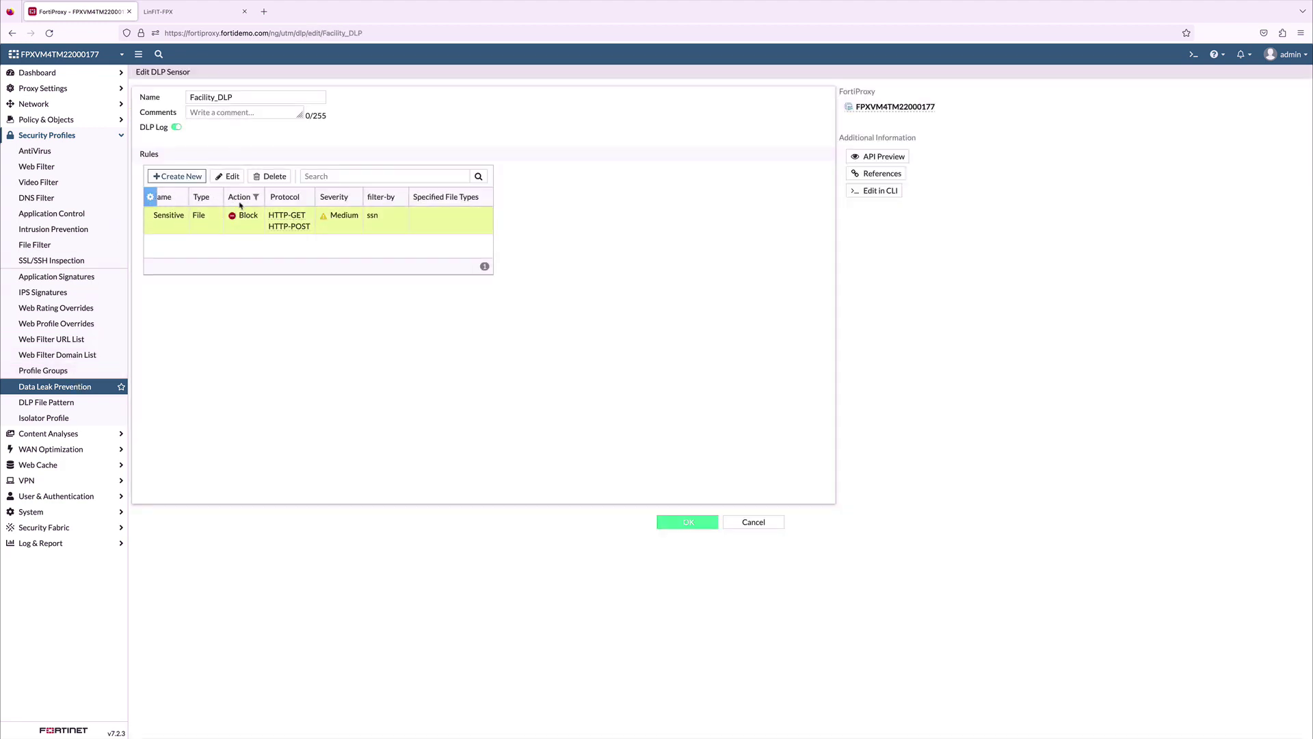
pyautogui.click(234, 180)
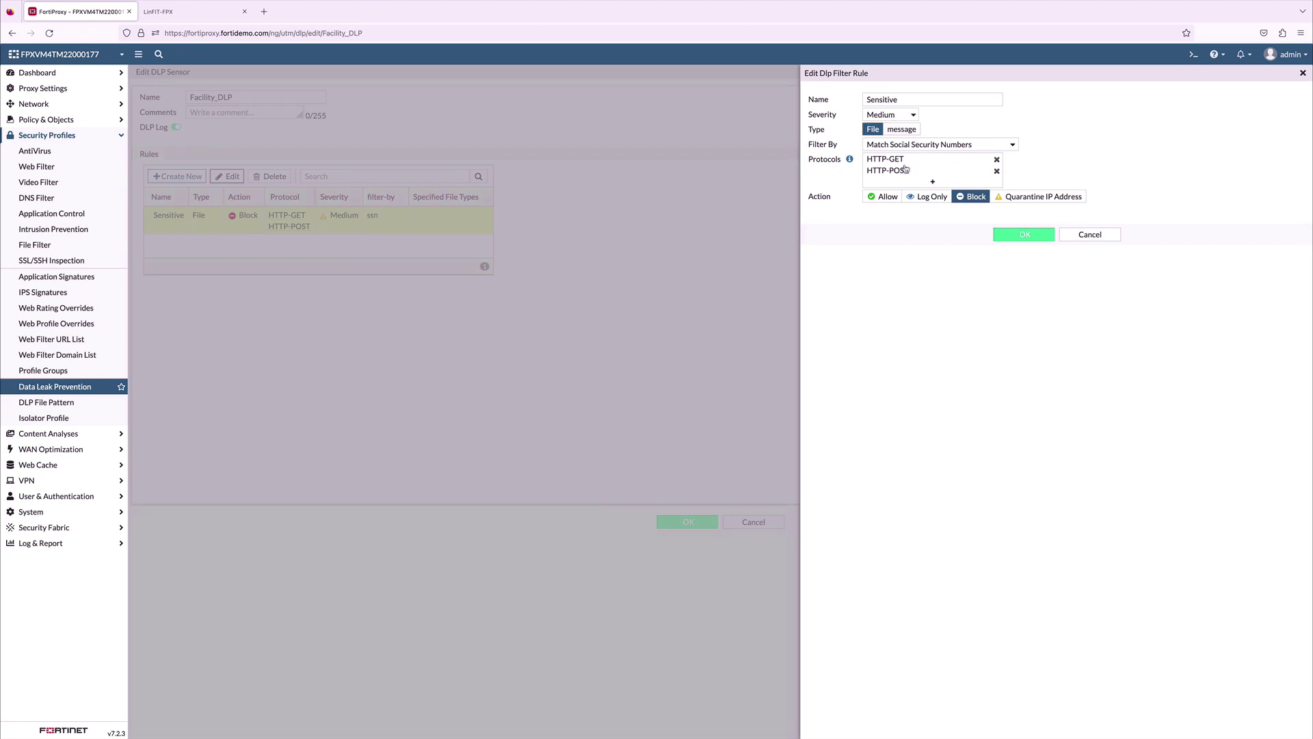
pyautogui.click(914, 145)
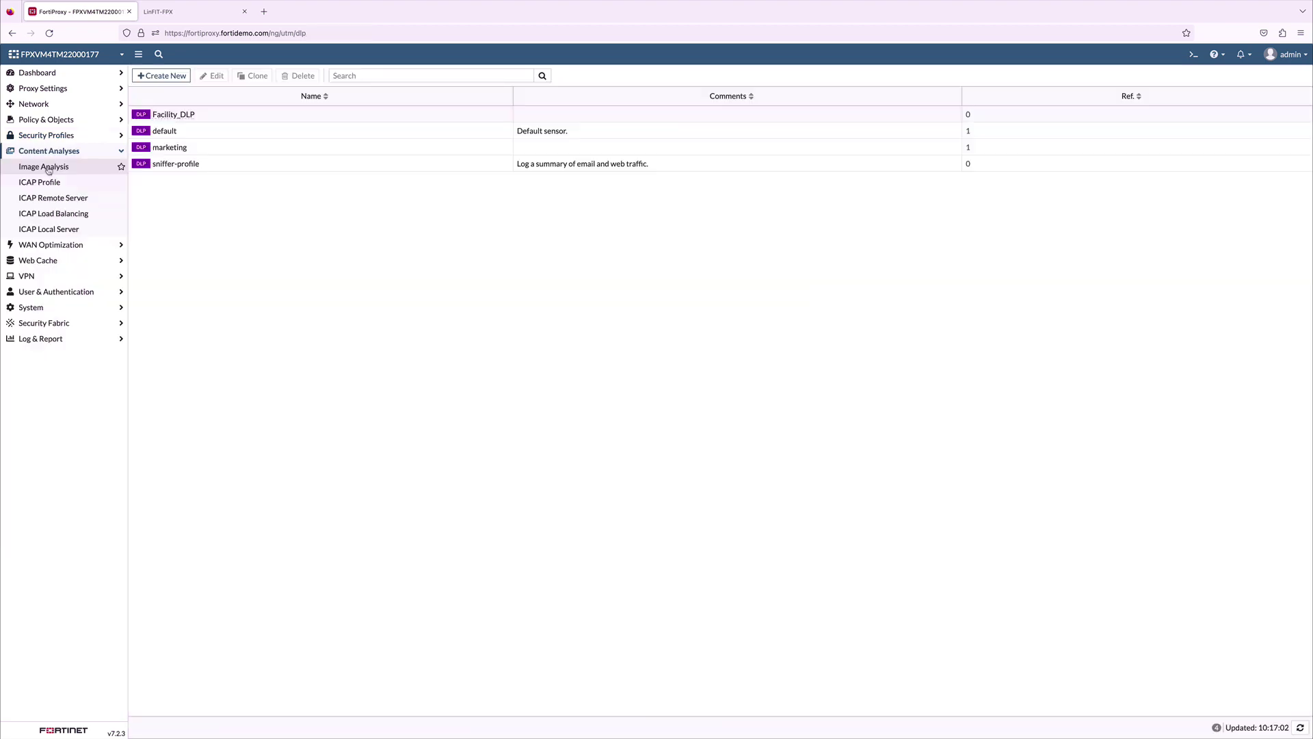
pyautogui.click(67, 168)
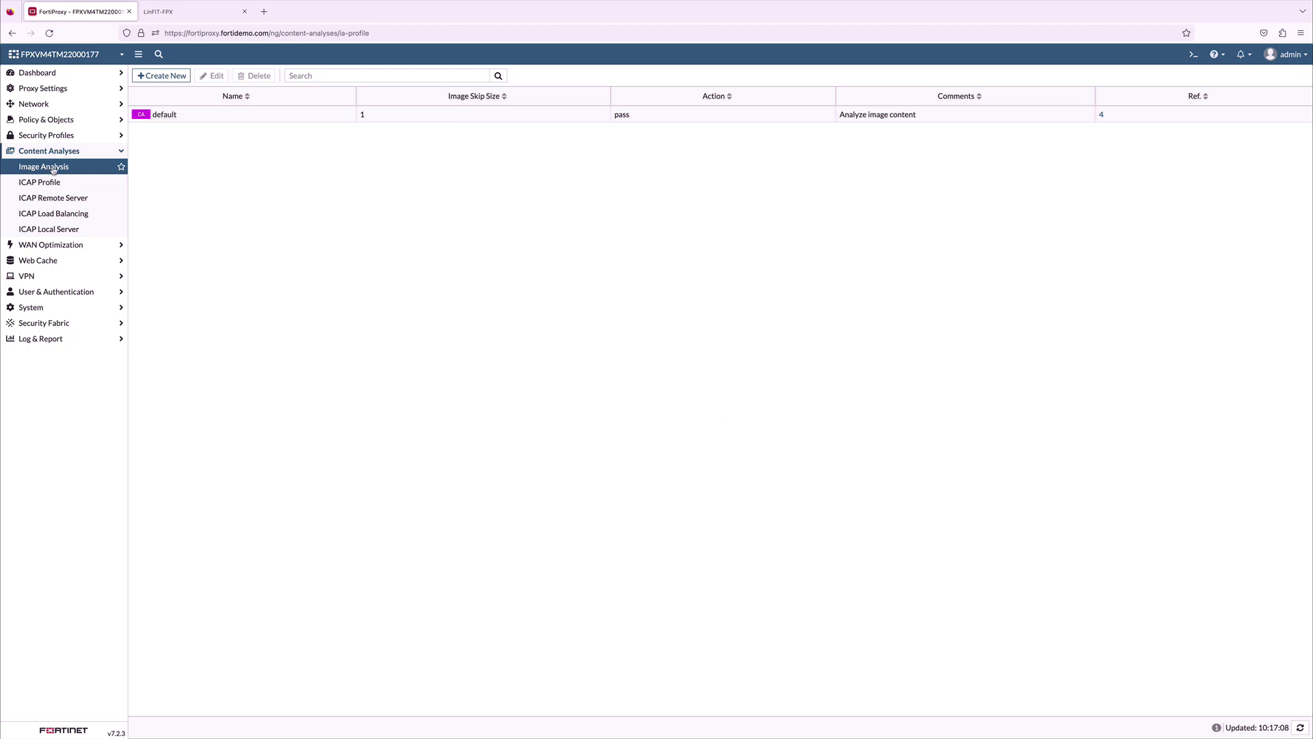
# - Open the default image analysis profile to review its settings
pyautogui.doubleClick(226, 116)
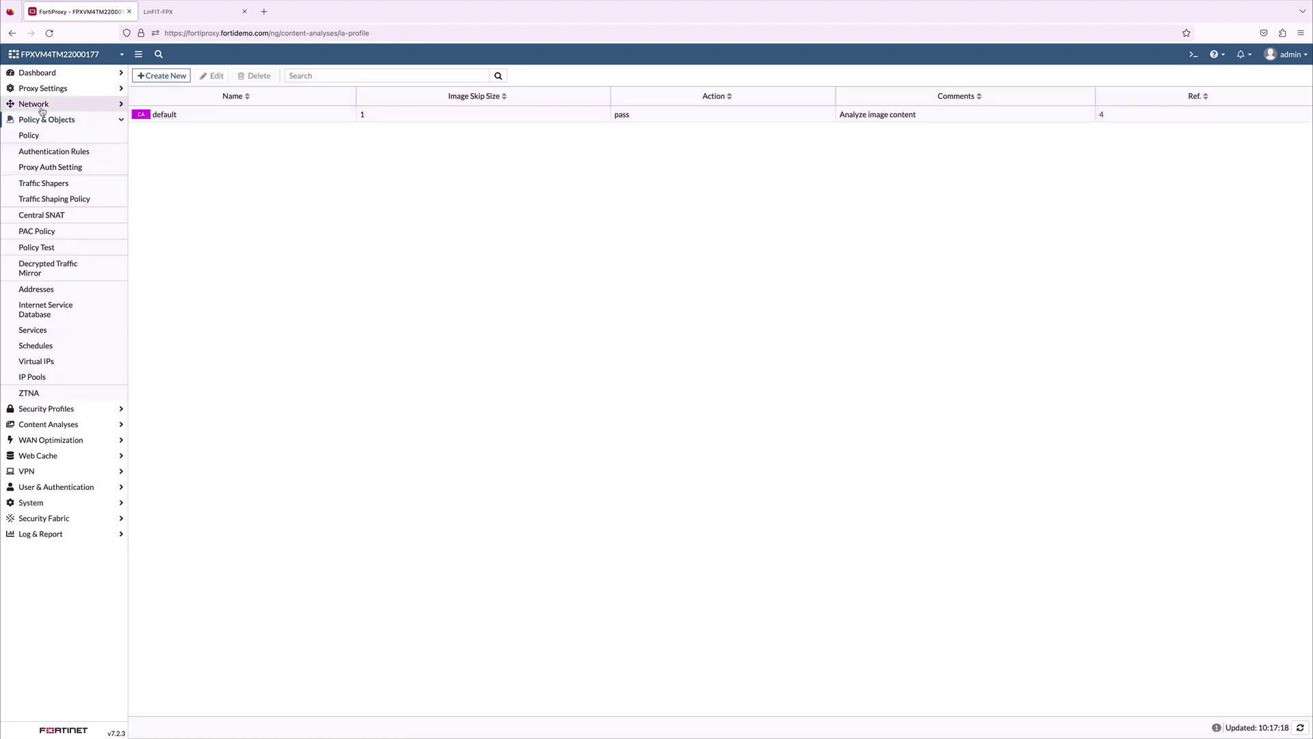
# - Review the Facilities proxy policy's security profiles, including its DLP sensor choices
pyautogui.click(40, 135)
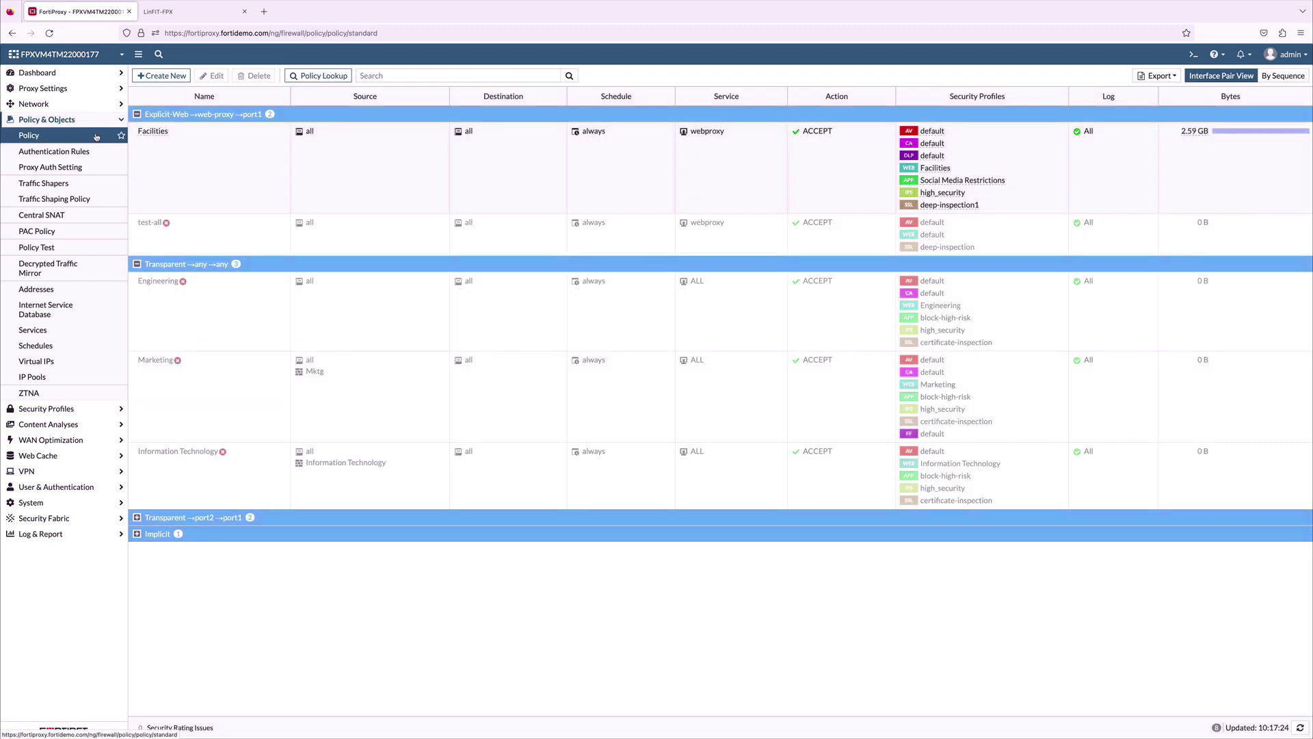
pyautogui.doubleClick(212, 177)
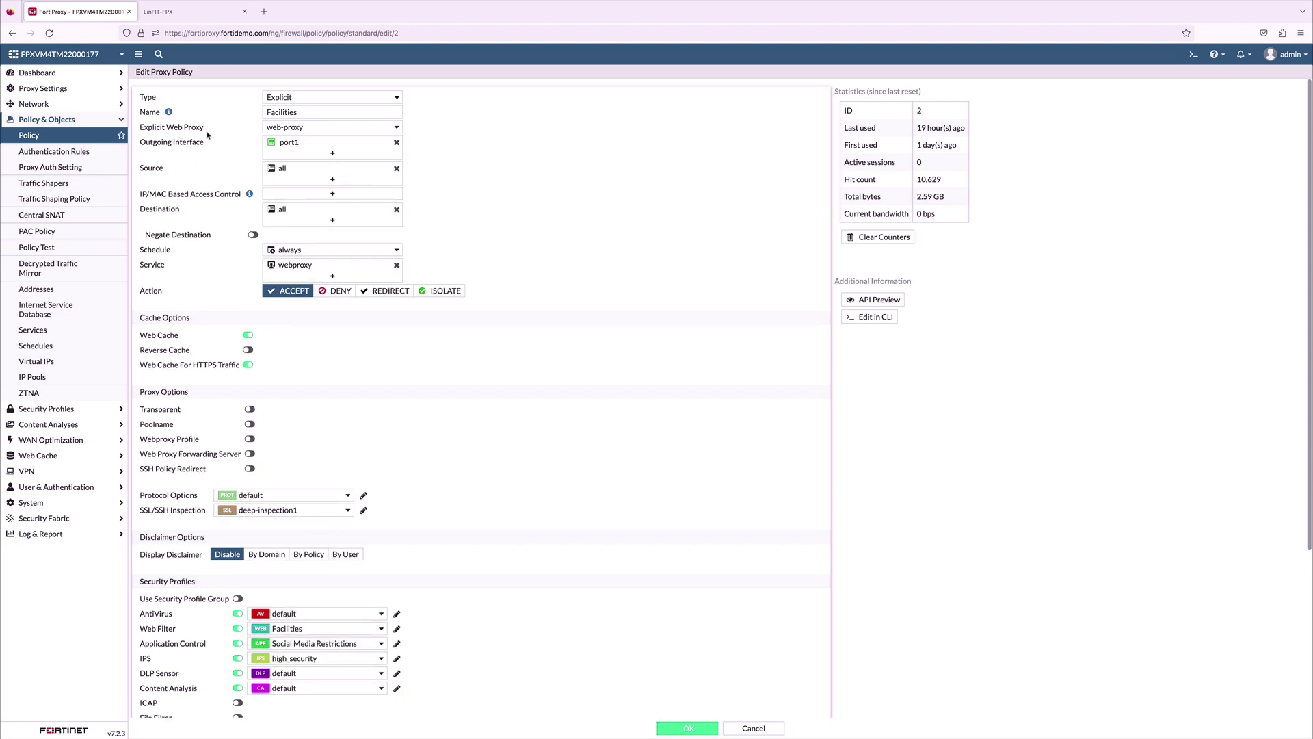
pyautogui.moveTo(294, 130)
pyautogui.scroll(-3, 297, 359)
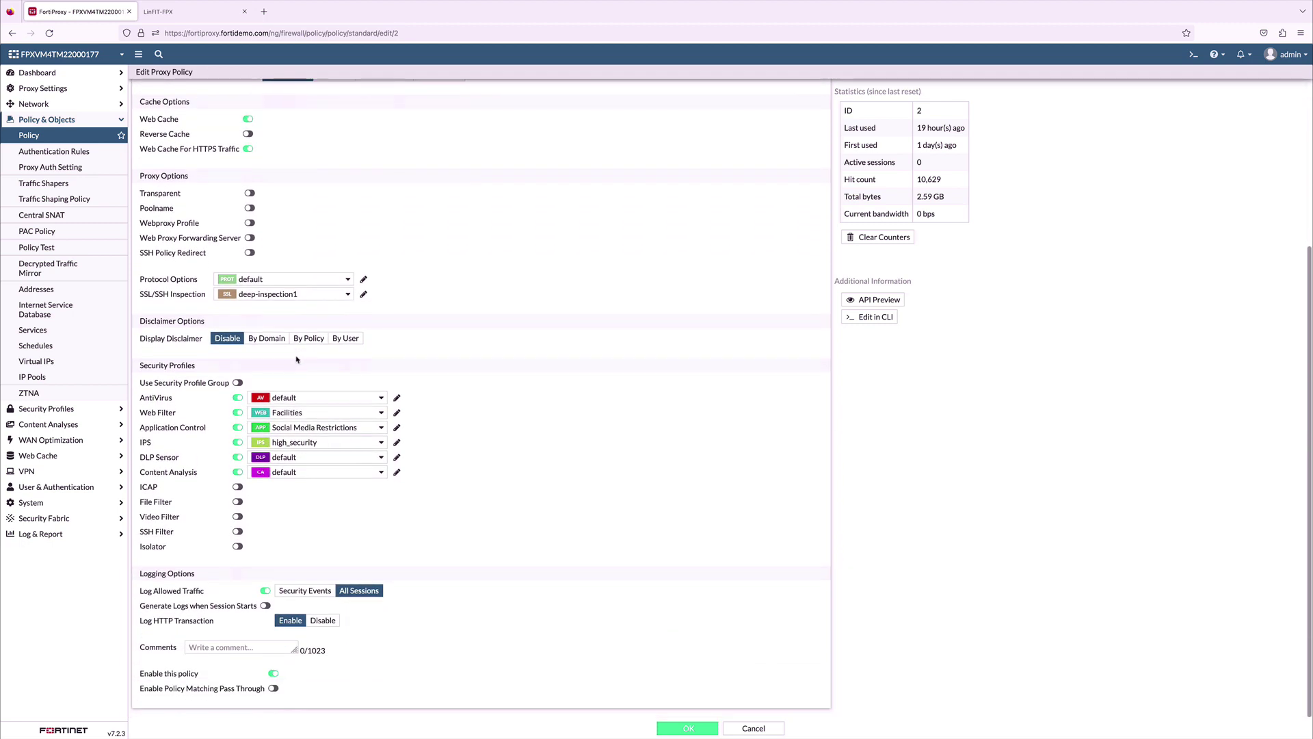
pyautogui.moveTo(271, 296)
pyautogui.moveTo(286, 419)
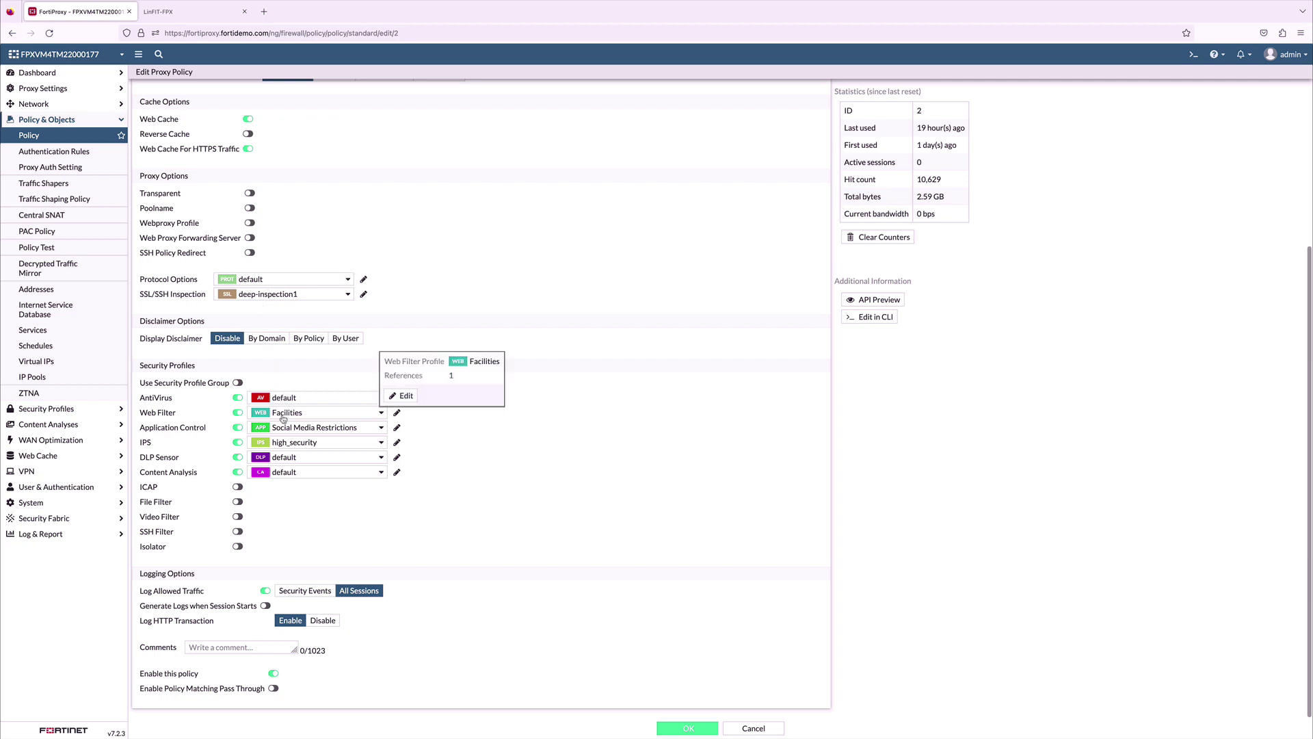
pyautogui.click(292, 457)
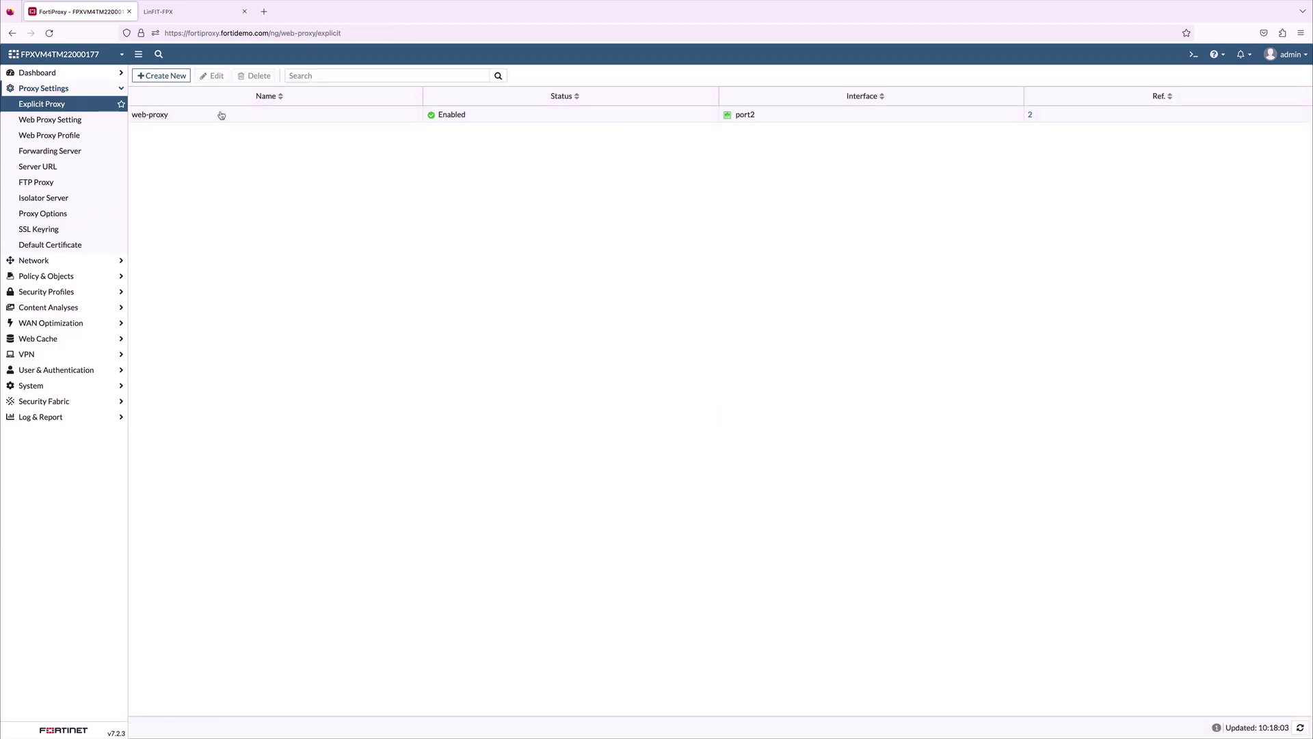
# - Enable PAC on web-proxy with PAC Port set to Specify and a new port range
pyautogui.doubleClick(225, 115)
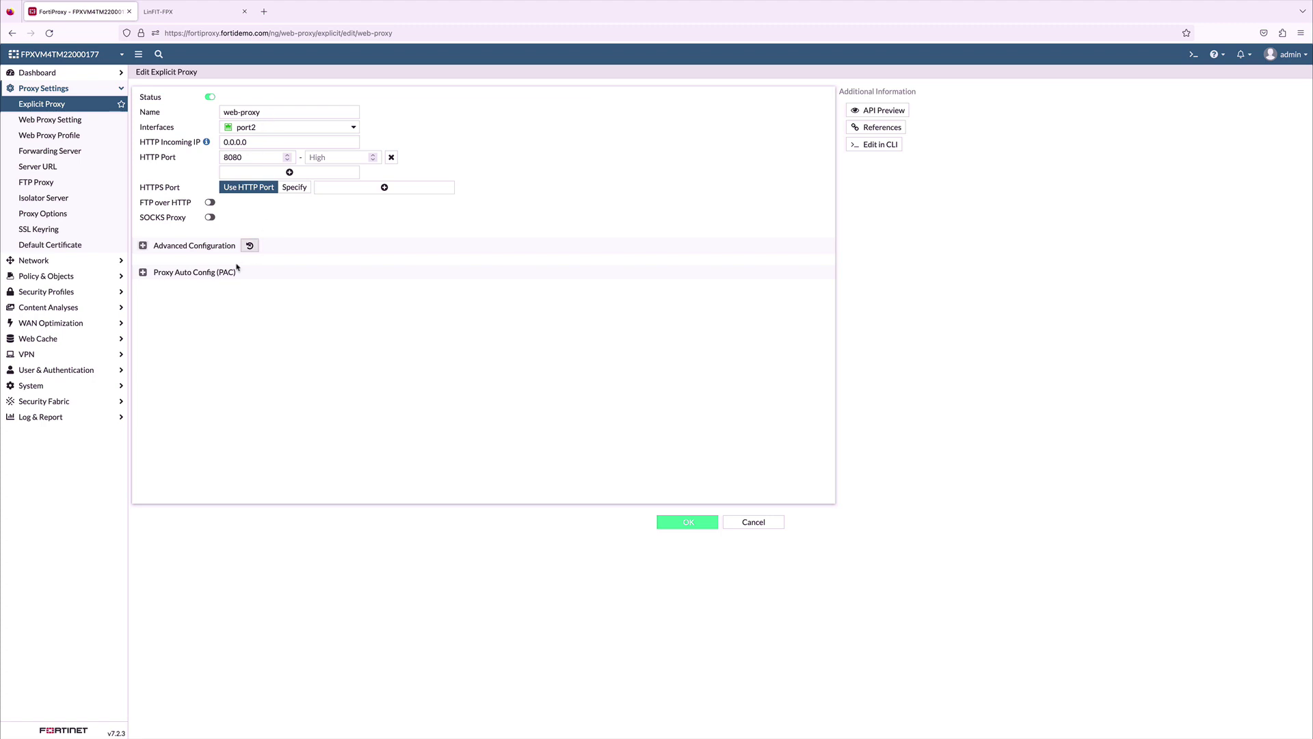
pyautogui.click(145, 273)
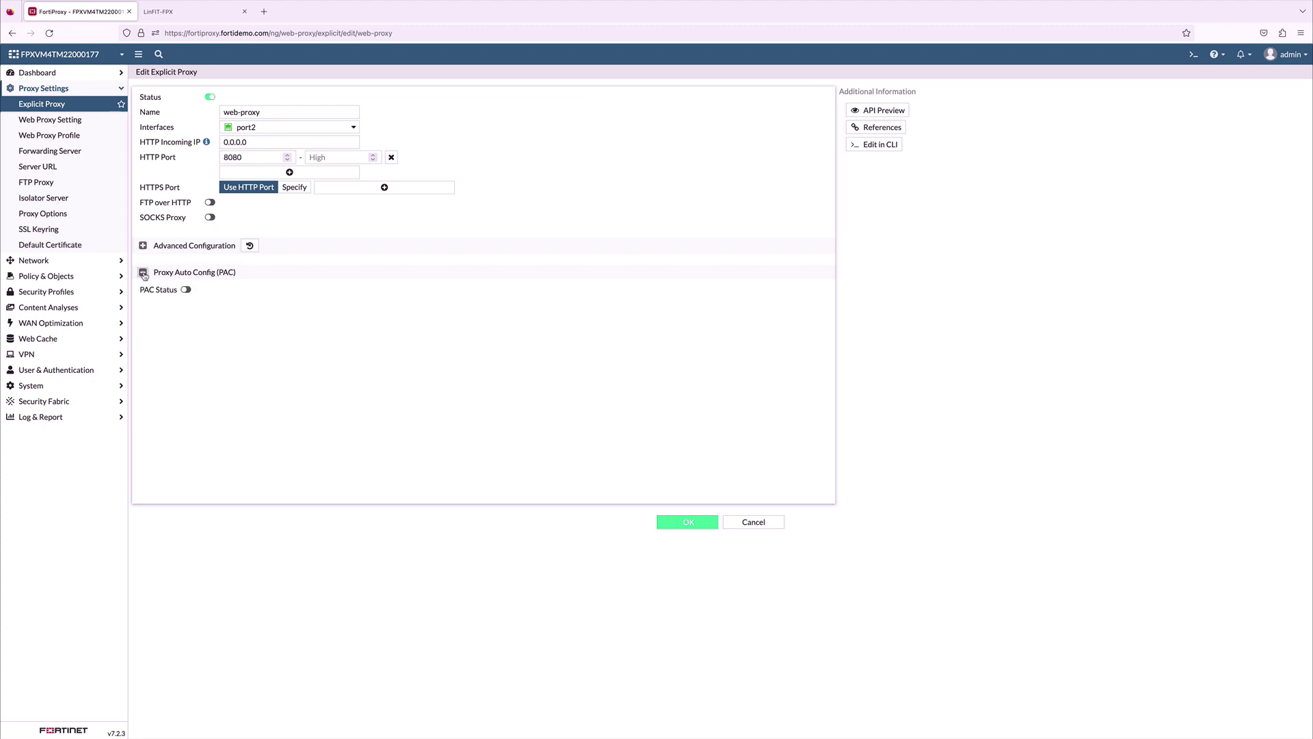
pyautogui.click(186, 290)
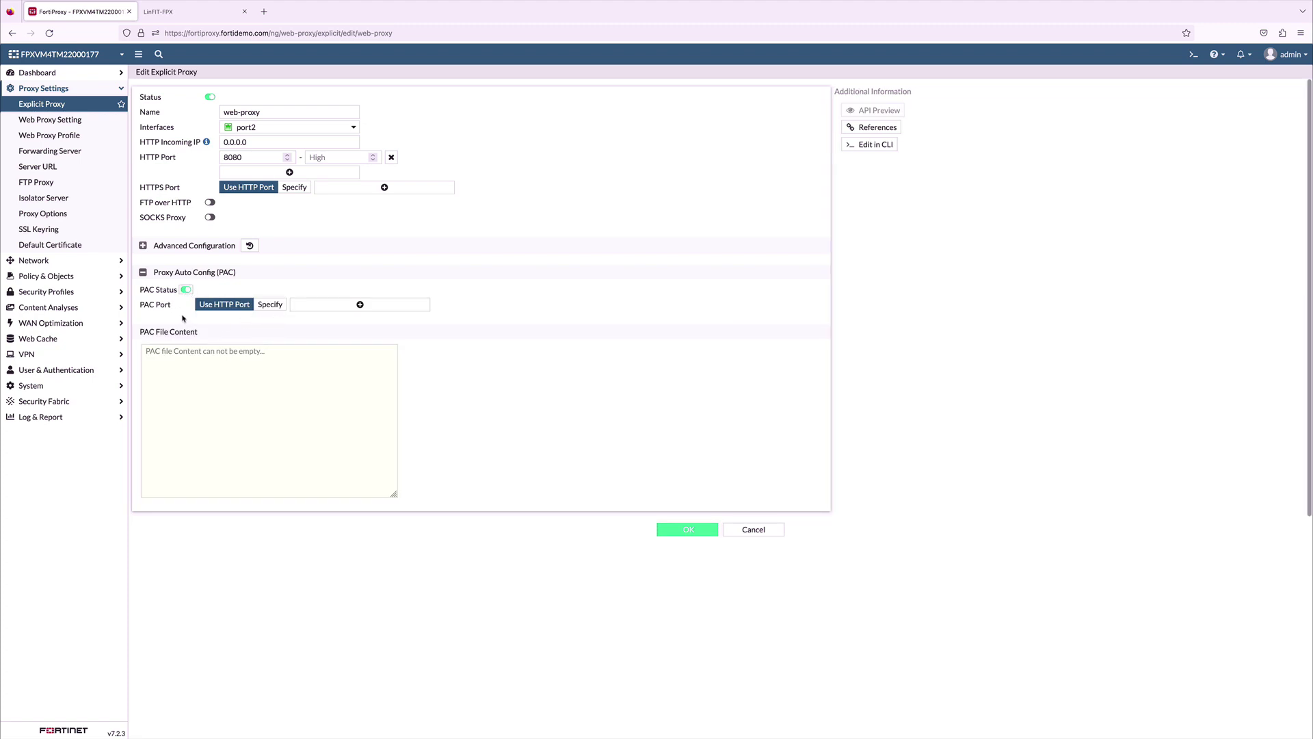
pyautogui.click(272, 309)
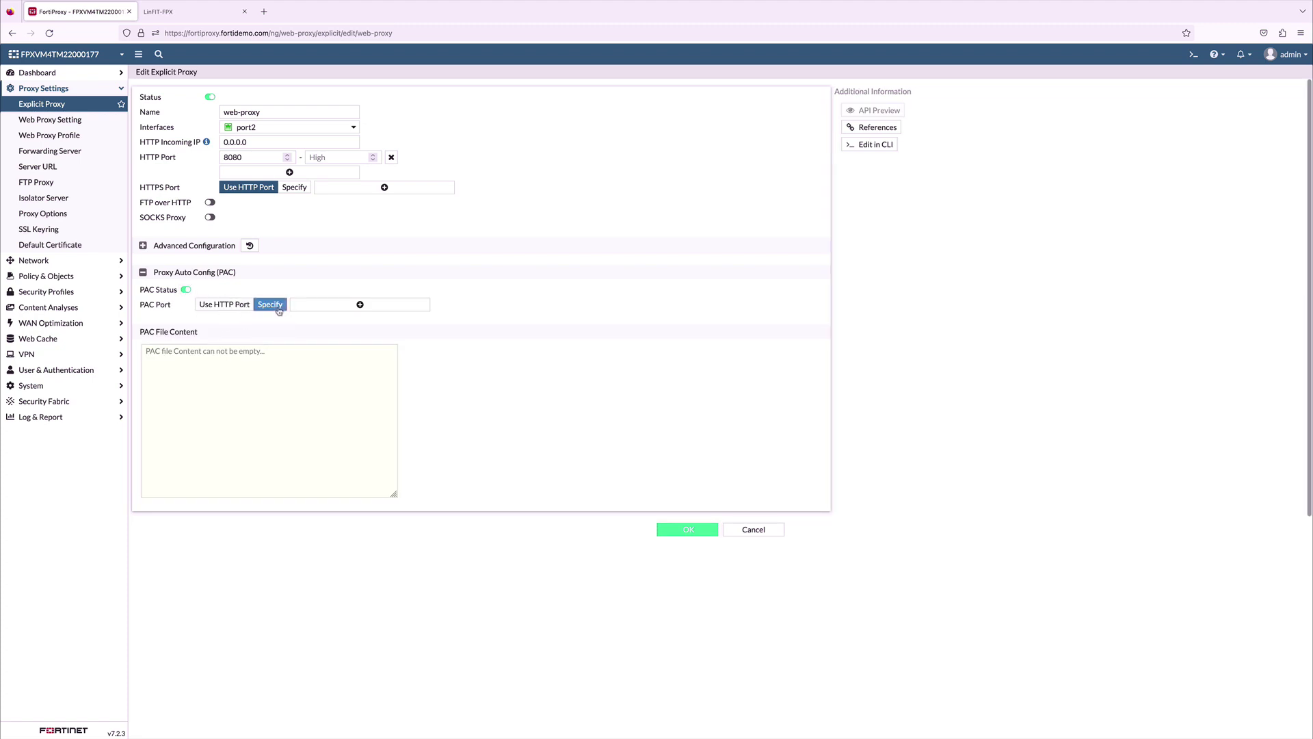
pyautogui.click(329, 309)
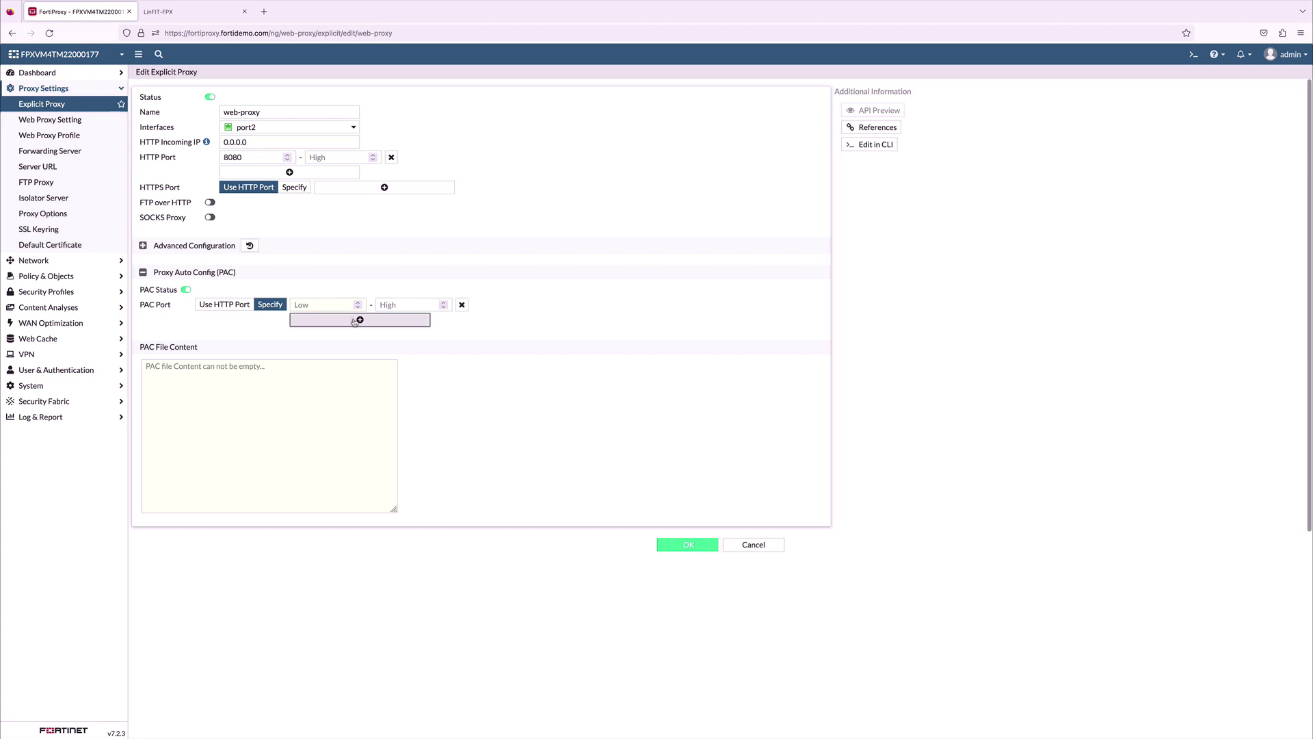
# - On the client, confirm Firefox uses manual proxy 20.0.0.1 port 8080 for HTTP and HTTPS
pyautogui.click(280, 371)
pyautogui.hotkey('ctrl', 'Tab')
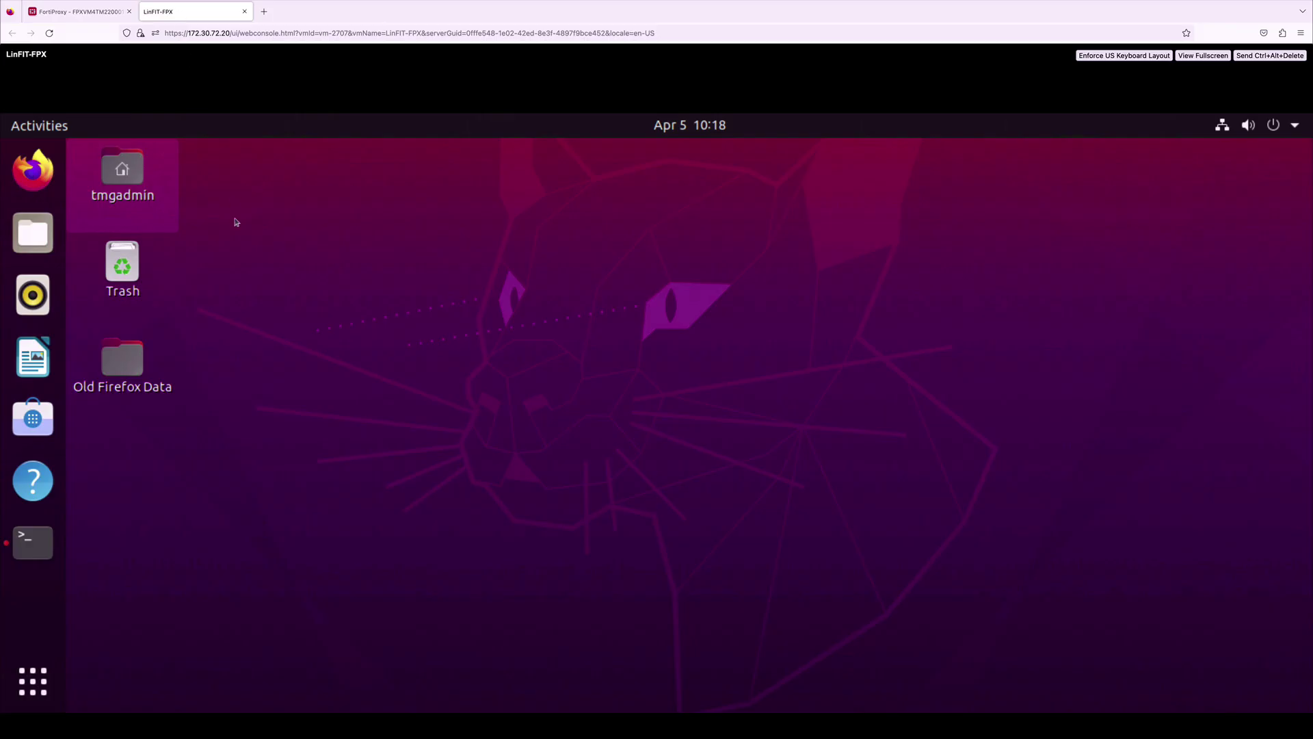
pyautogui.click(26, 176)
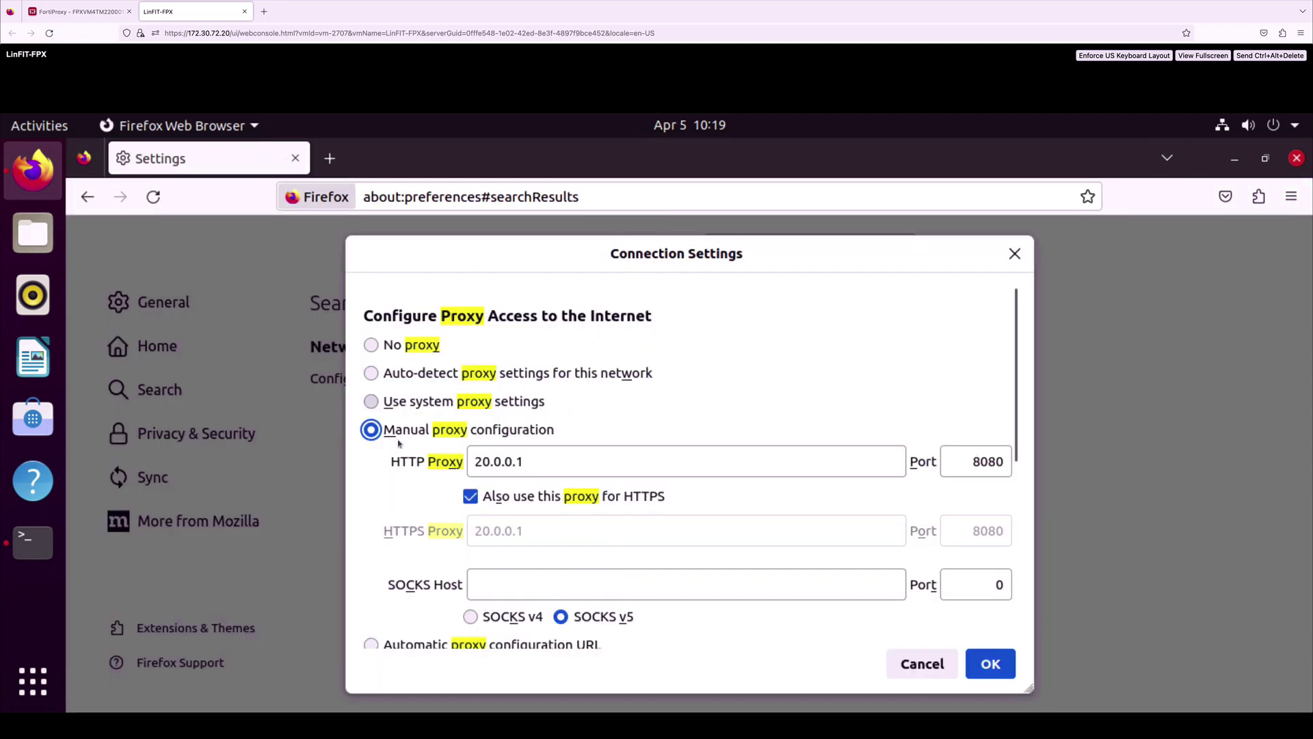
pyautogui.click(368, 434)
pyautogui.press('Return')
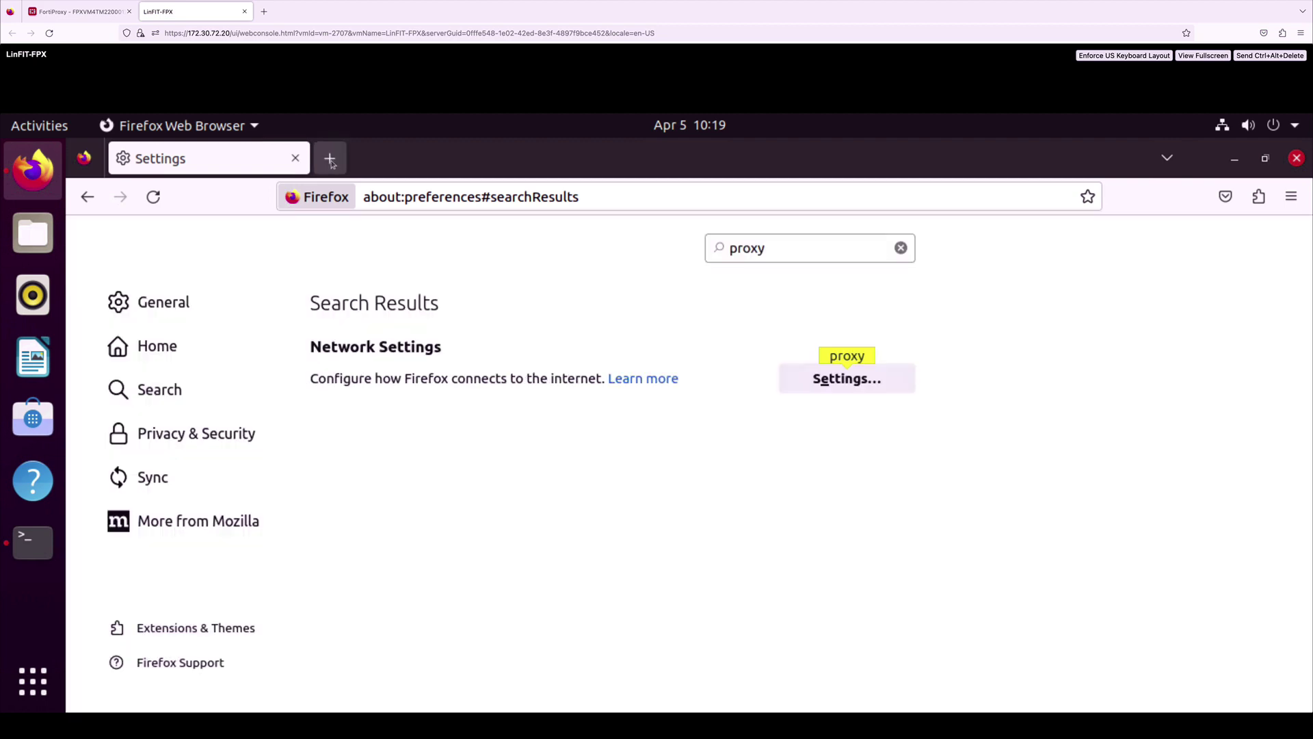
# - Load facebook.com in a new tab and view FortiProxy's Application Control block page
pyautogui.click(330, 158)
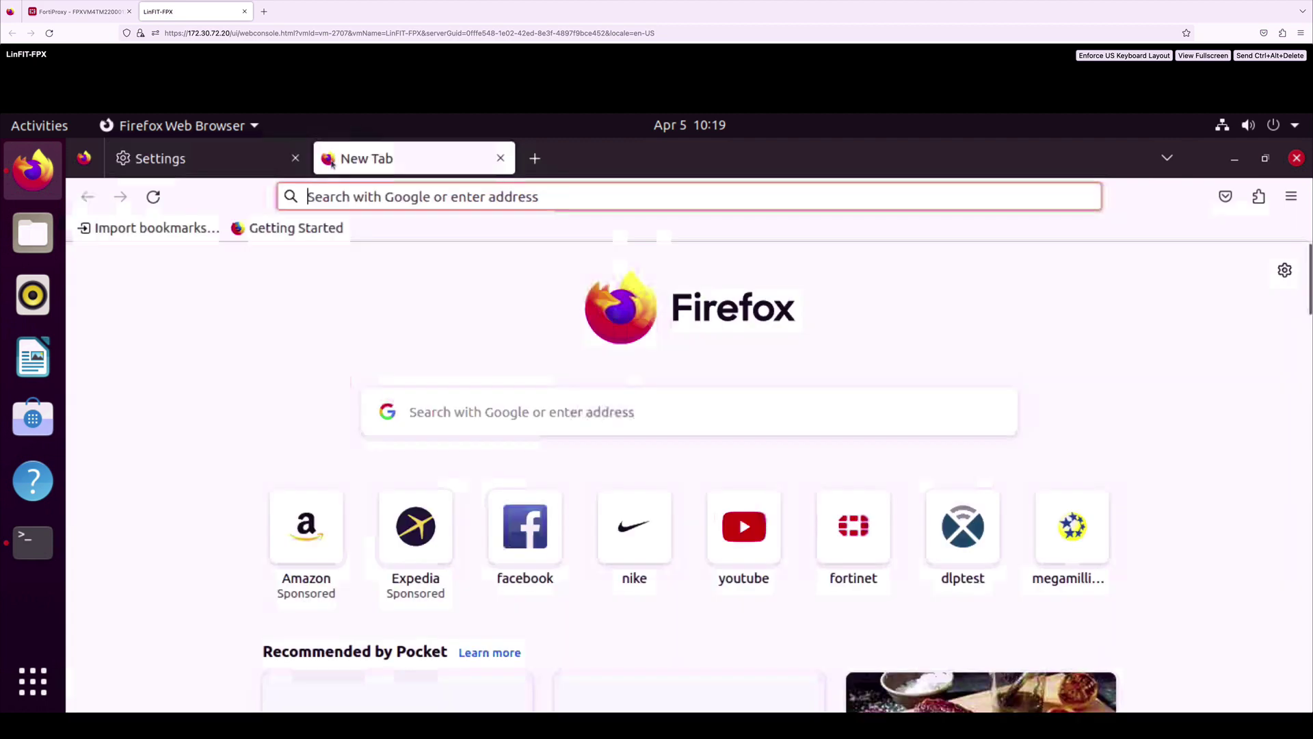
pyautogui.click(356, 197)
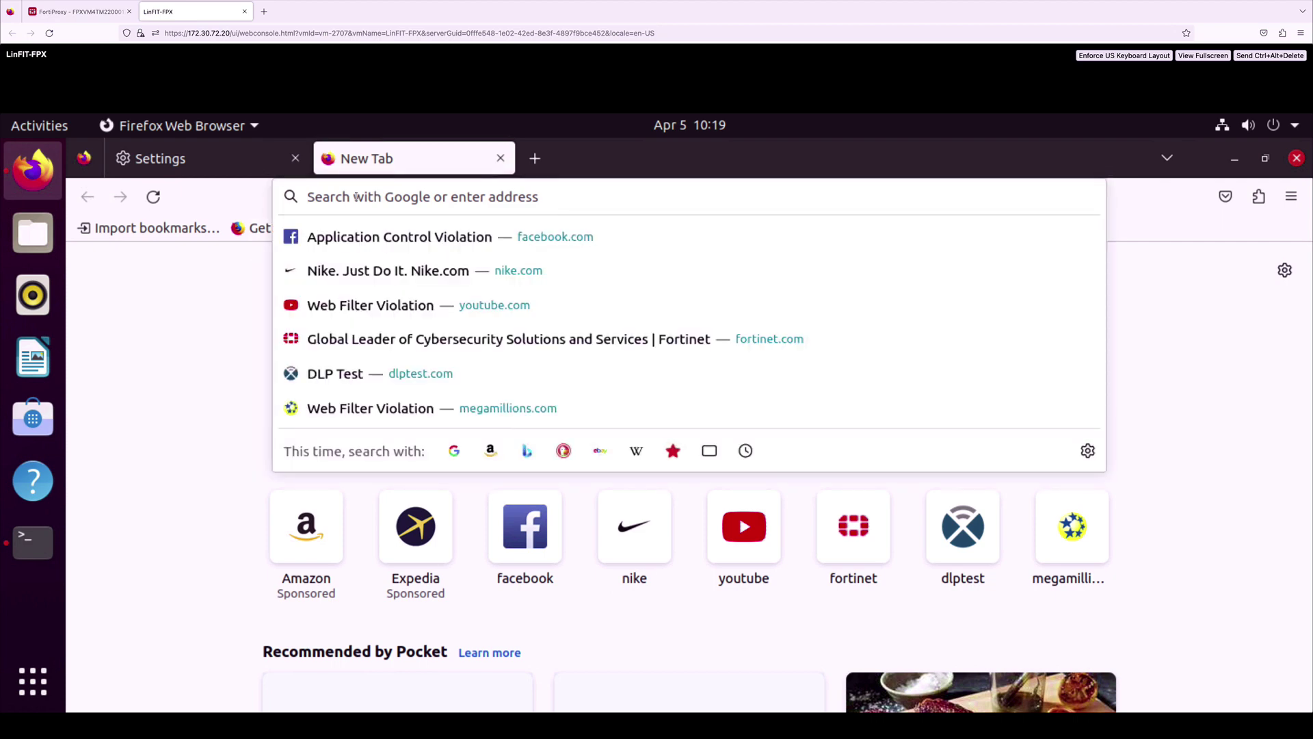
pyautogui.write('facebook')
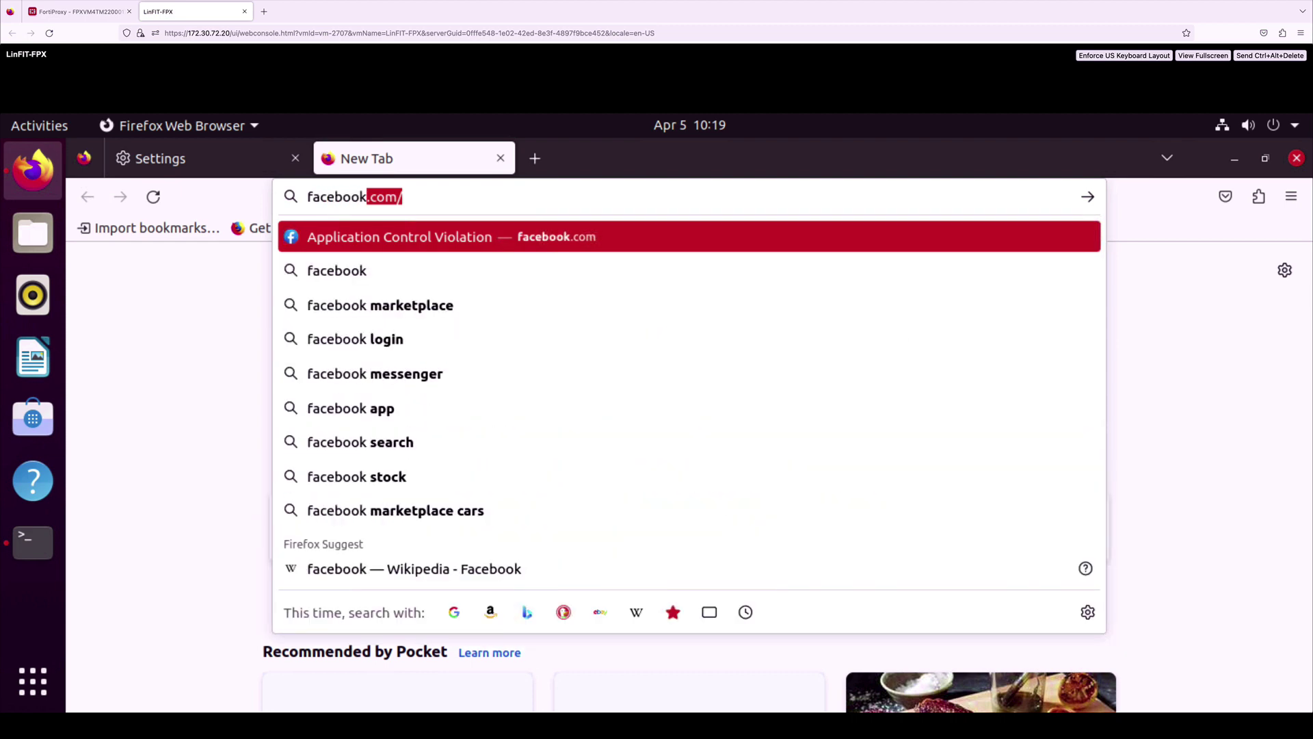
pyautogui.write('.com')
pyautogui.press('Return')
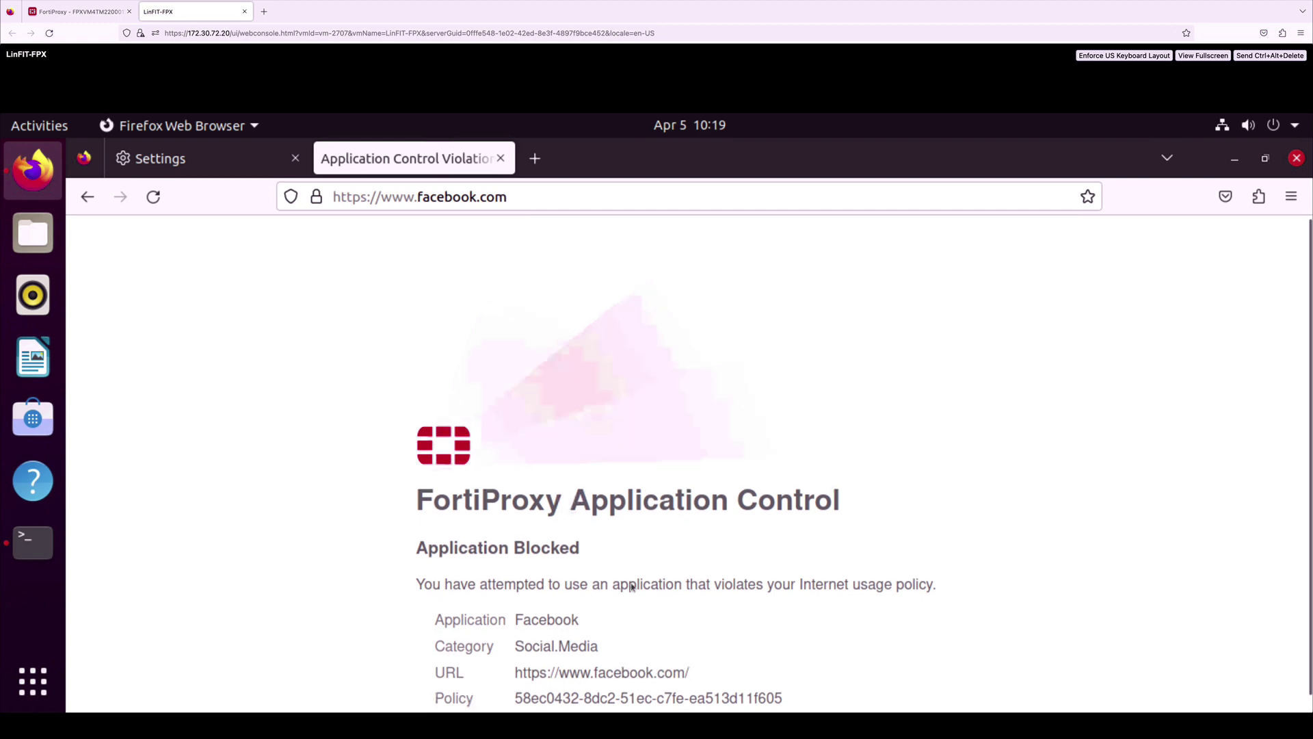
pyautogui.scroll(-1, 631, 586)
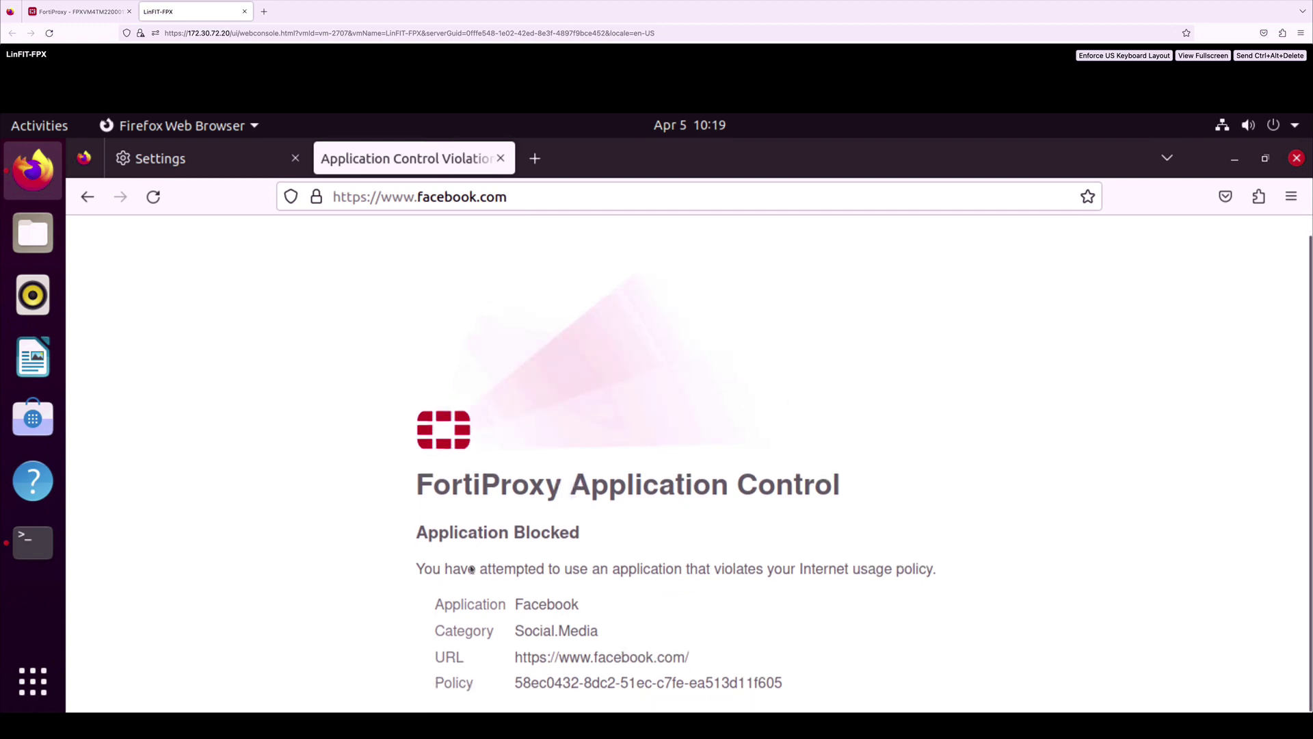
# - Test the web filter by visiting youtube.com and megamillions.com, blocked as Gambling
pyautogui.hotkey('ctrl', 't')
pyautogui.click(522, 196)
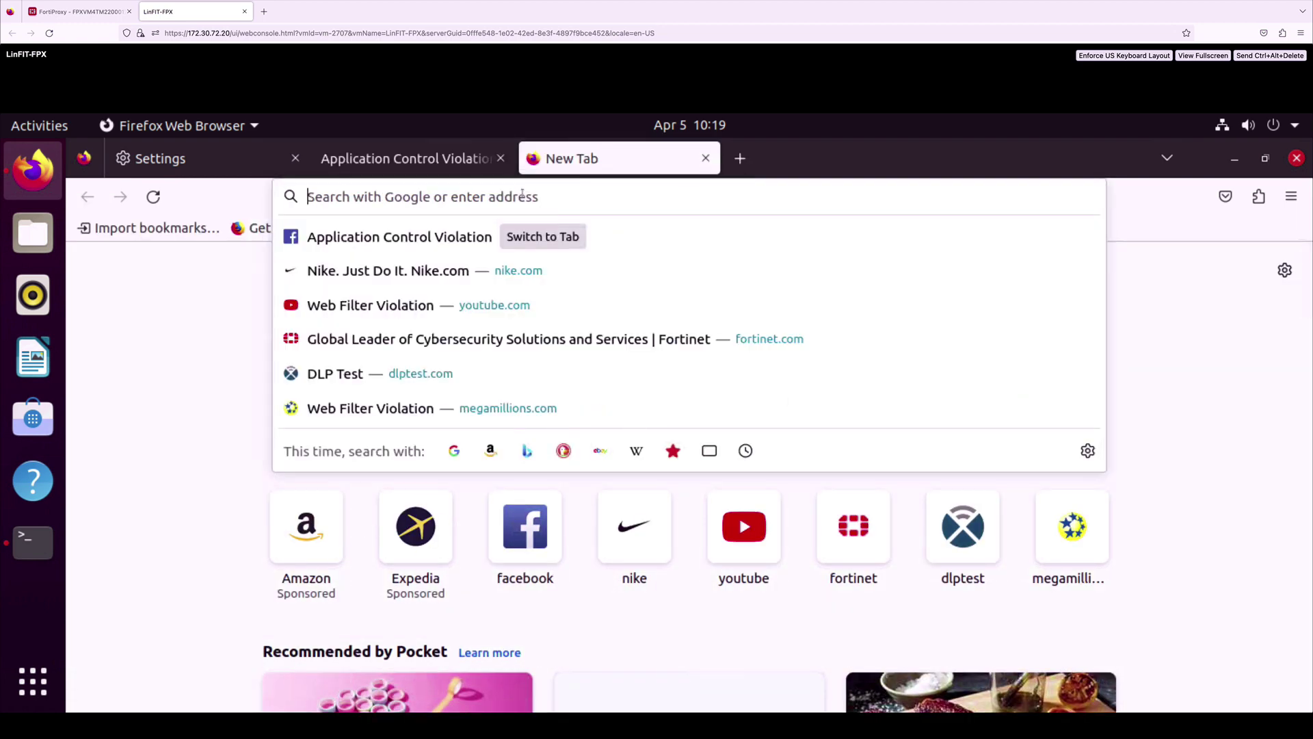
pyautogui.click(491, 305)
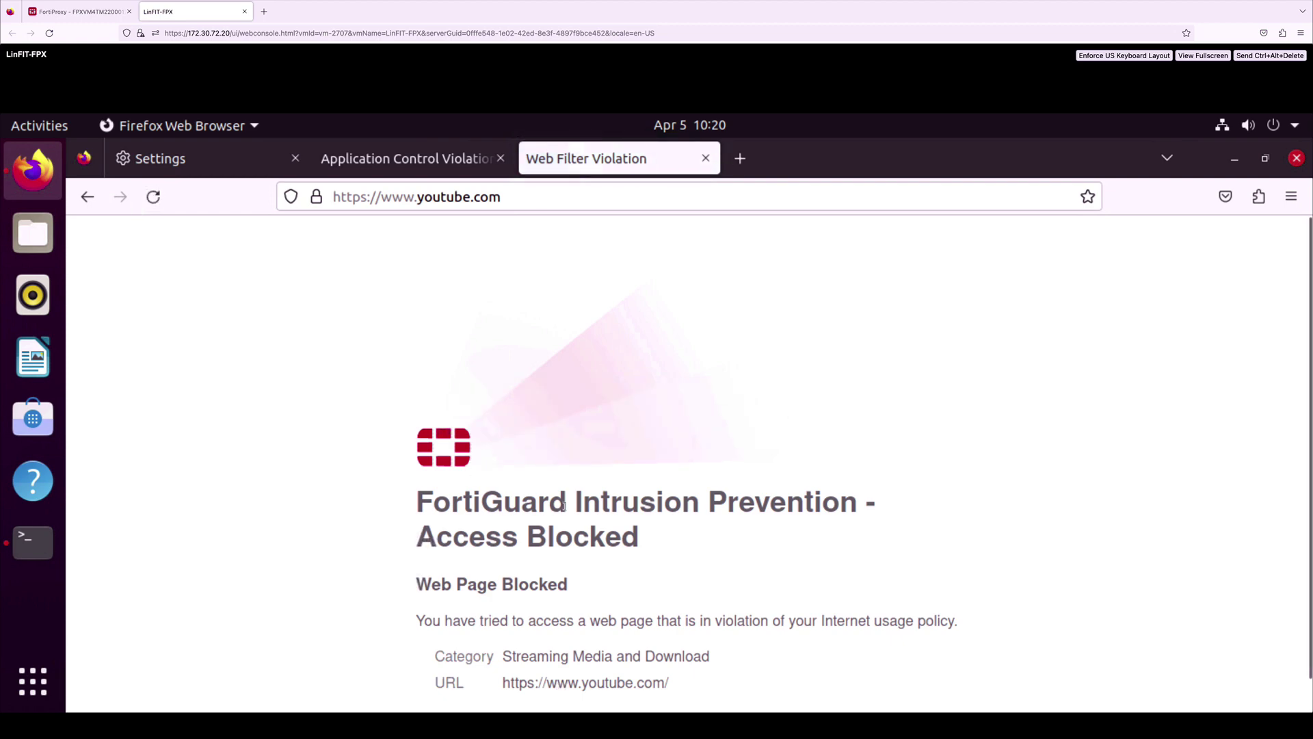
pyautogui.scroll(-1, 564, 507)
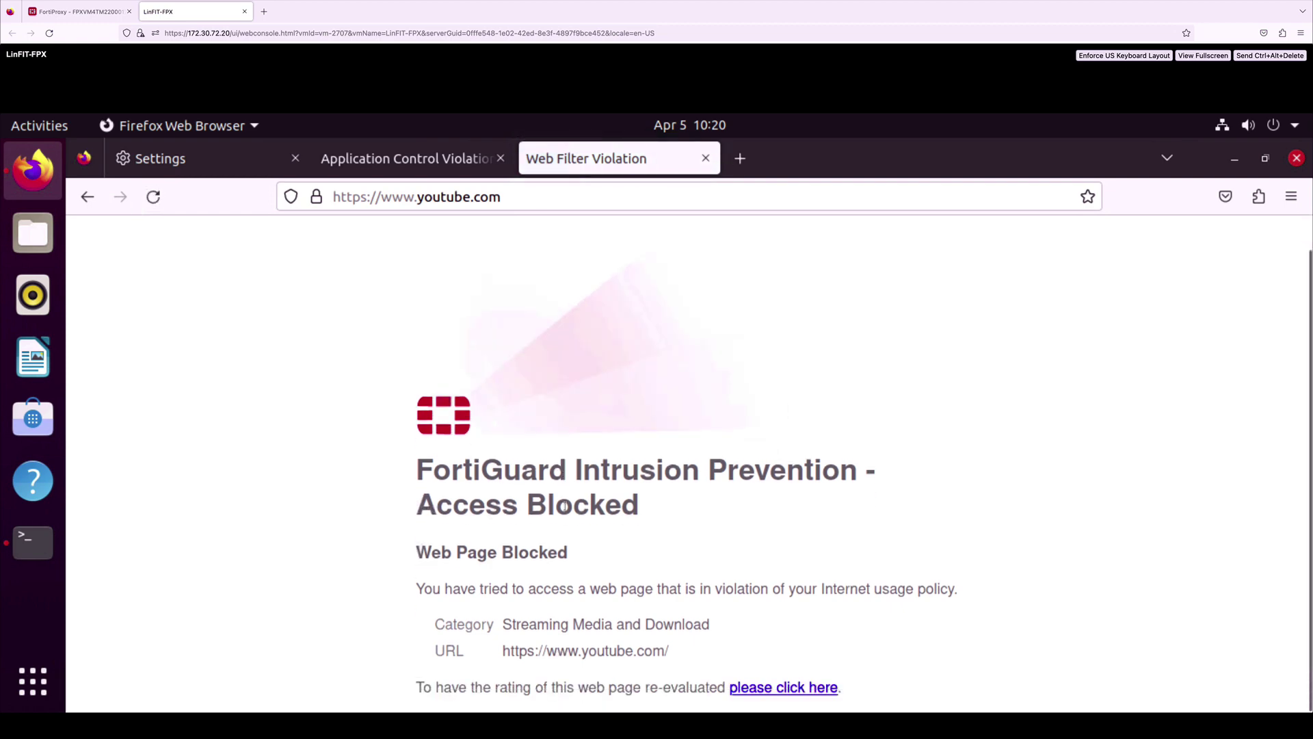
pyautogui.click(572, 196)
pyautogui.write('megamillions.com/')
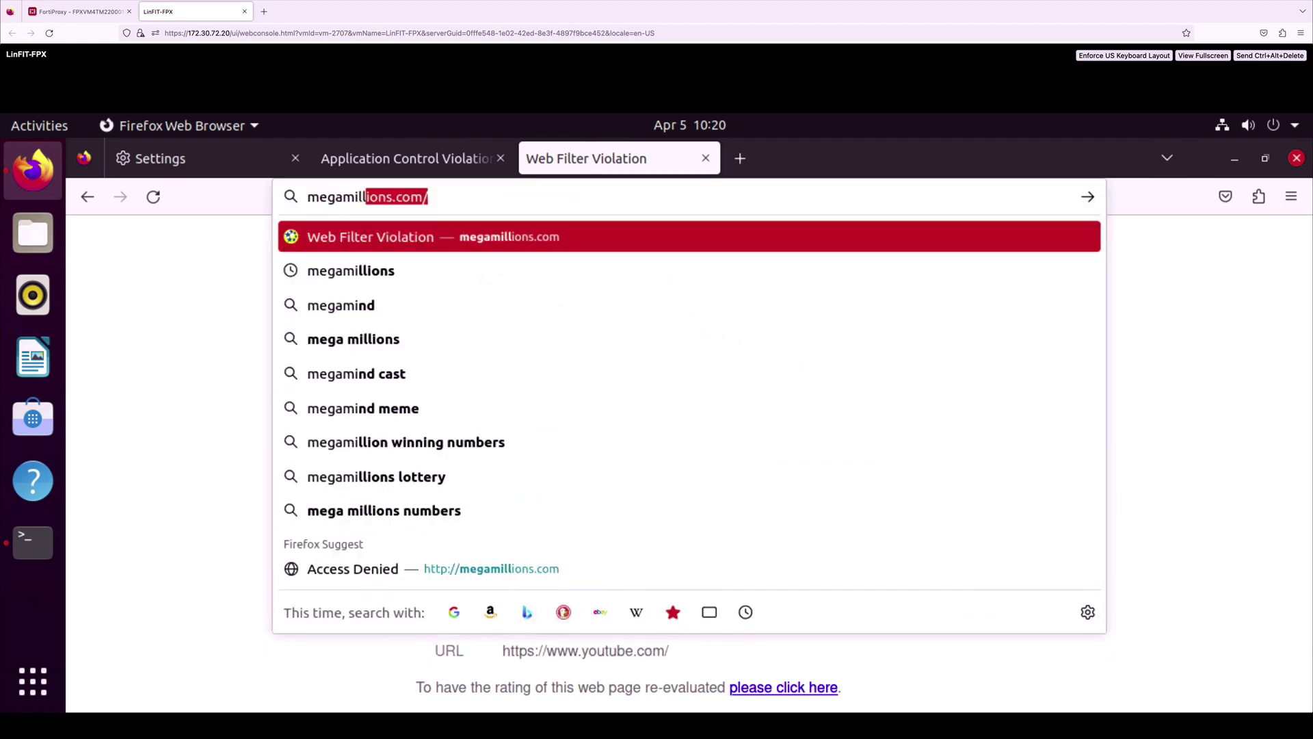
pyautogui.press('Return')
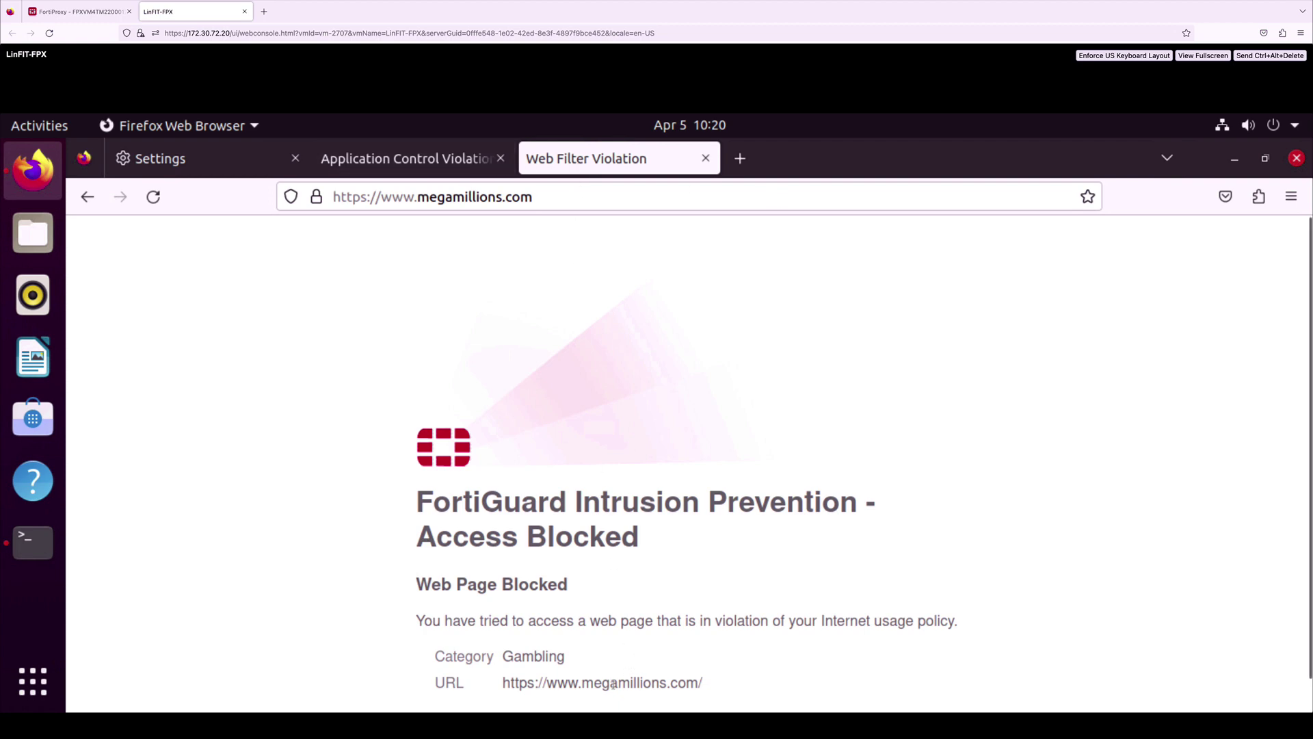
# - Visit tinder.com in a new tab and review its Dating category block page
pyautogui.hotkey('ctrl', 't')
pyautogui.write('tinder.com')
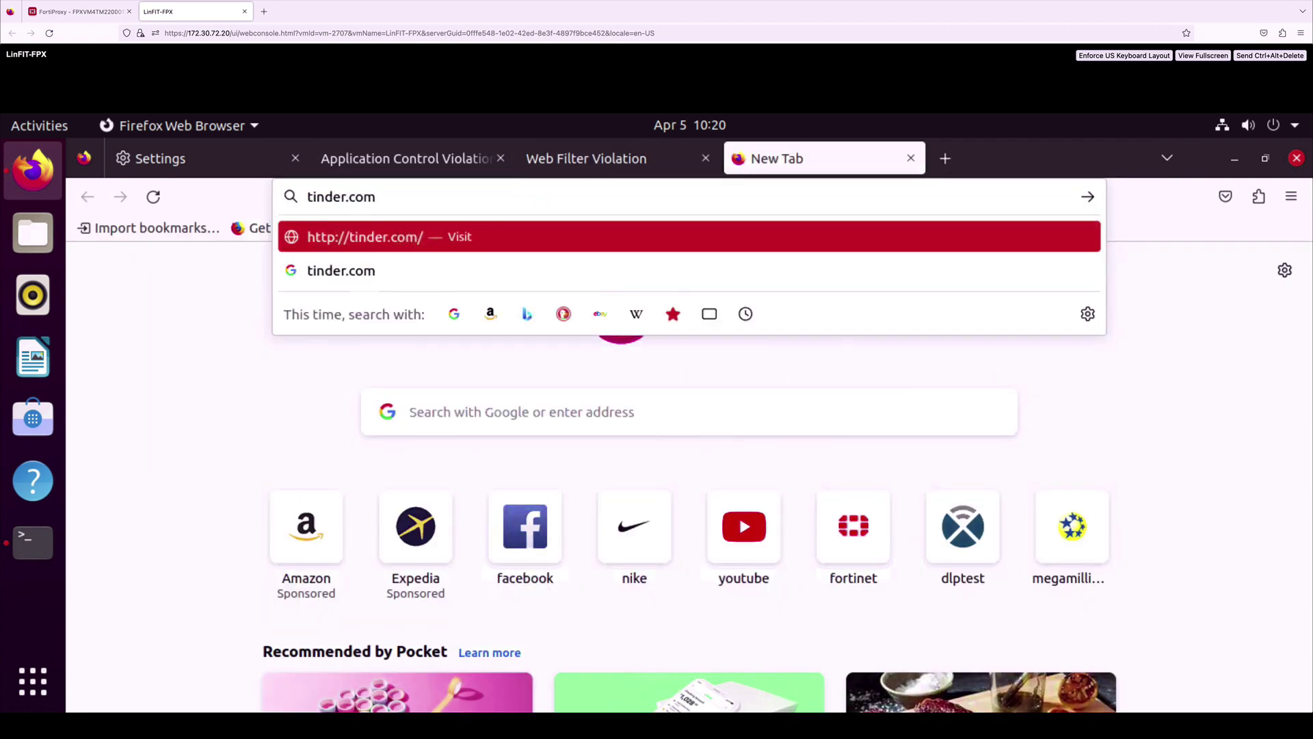
pyautogui.press('Return')
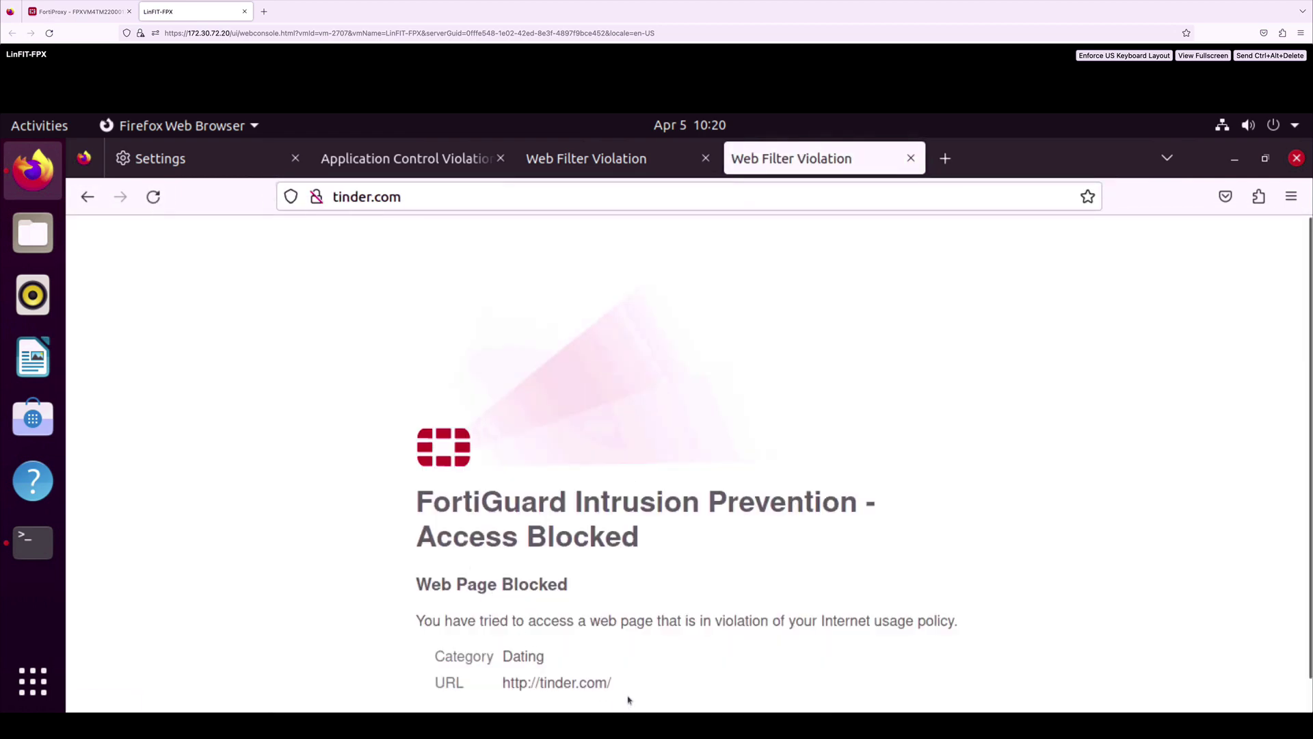
pyautogui.scroll(-1, 628, 696)
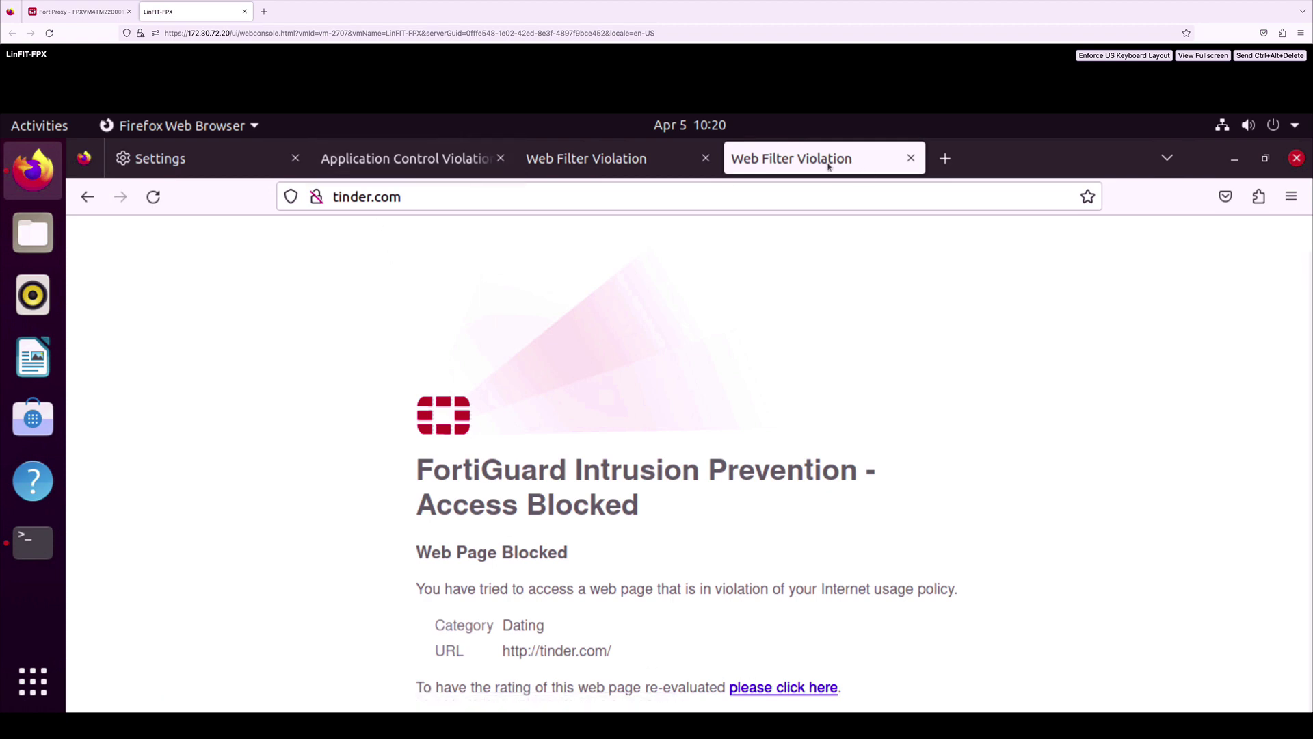
pyautogui.click(945, 160)
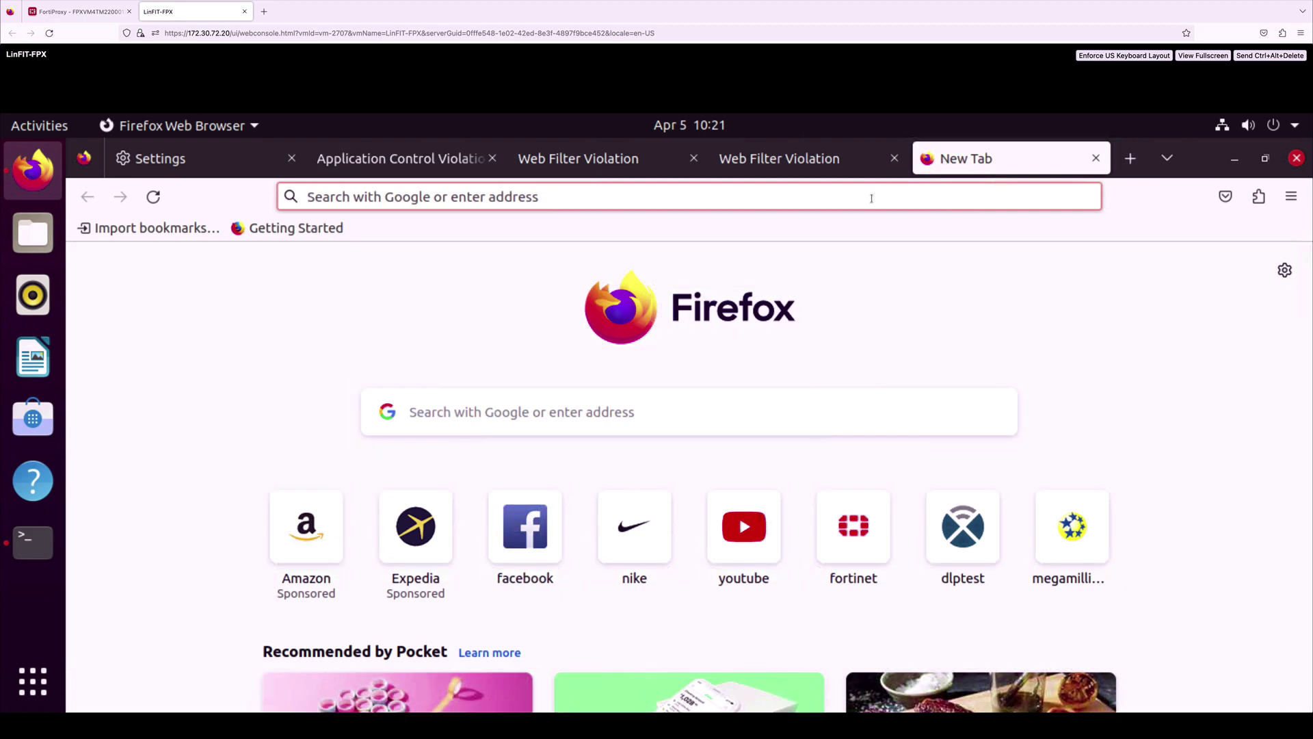
# - Try downloading the EICAR test file from eicar.com, triggering the EICAR_TEST_FILE block alert
pyautogui.click(871, 198)
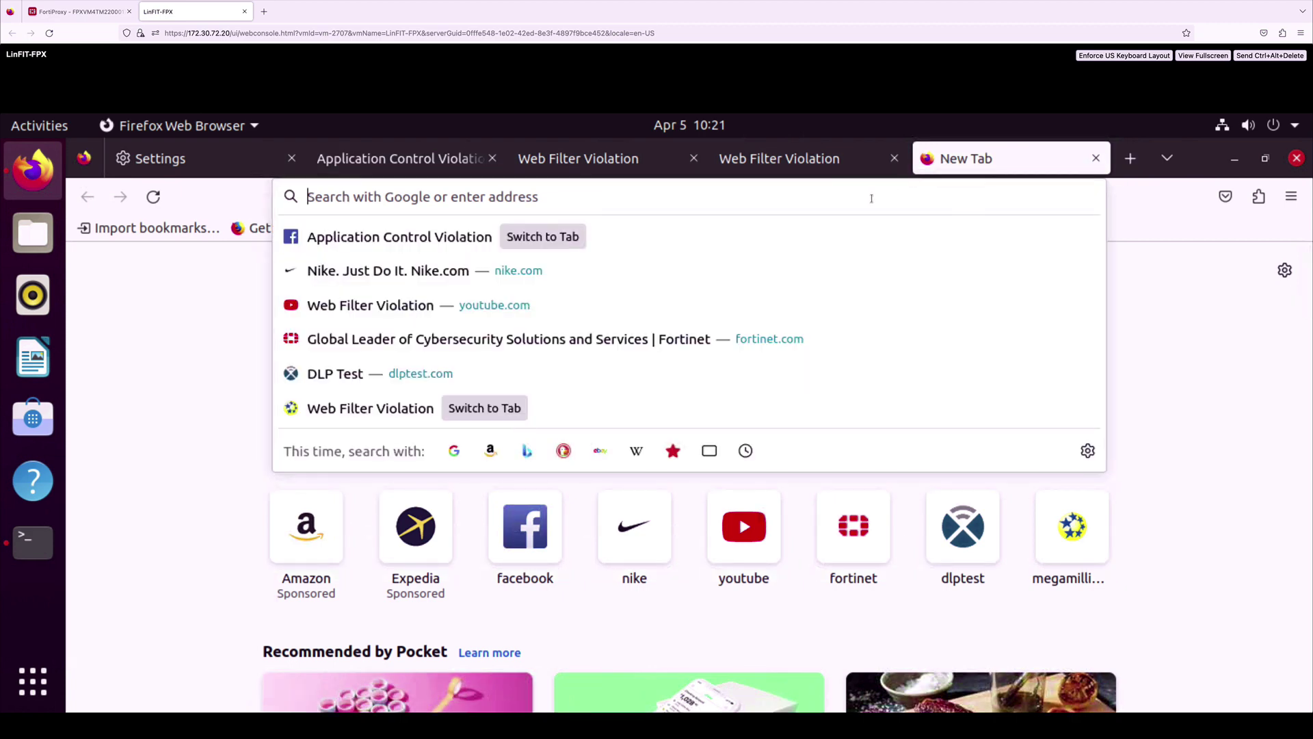
pyautogui.write('eicar.com')
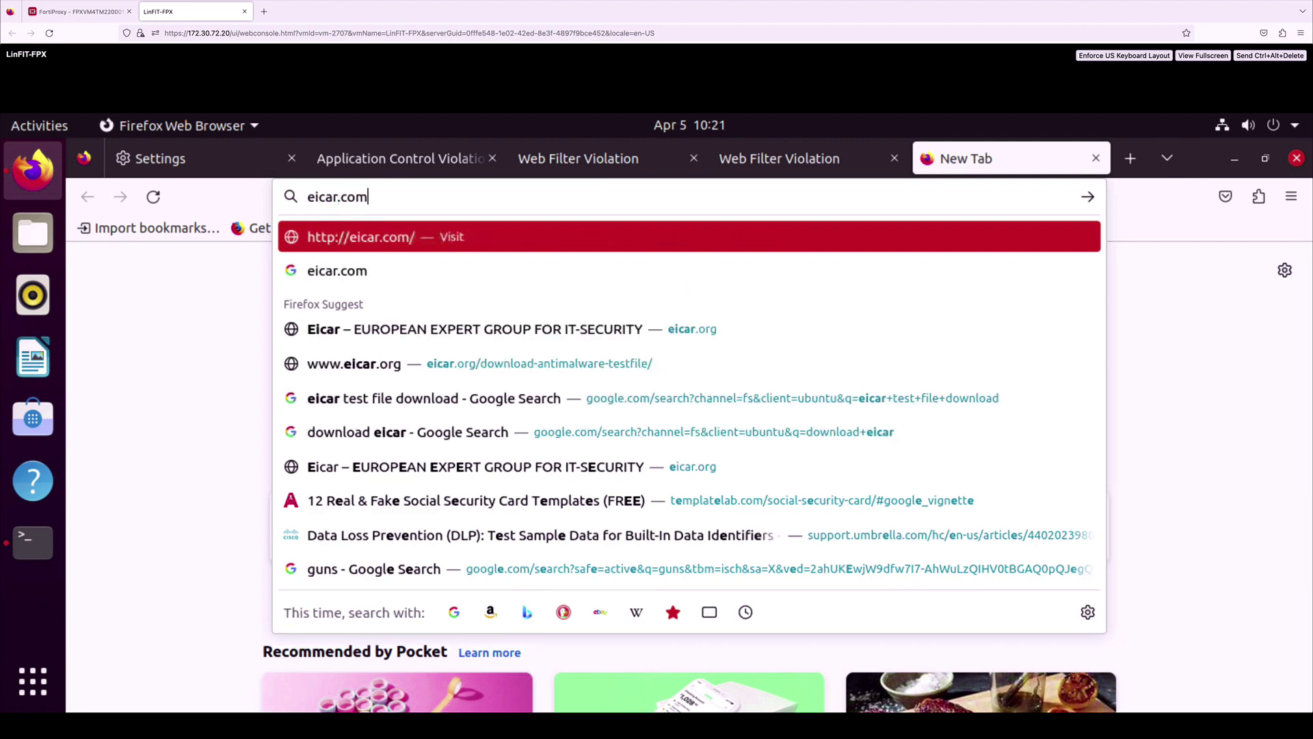
pyautogui.press('Return')
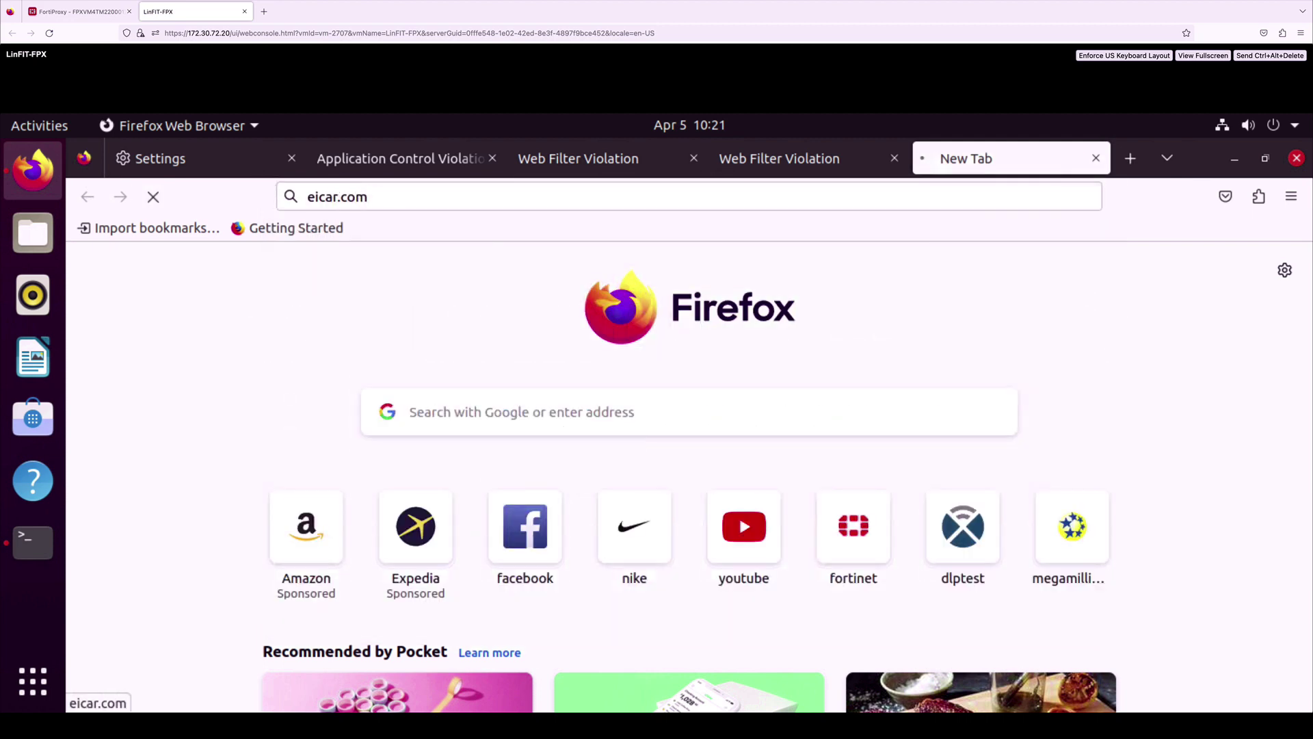
pyautogui.scroll(-1, 527, 424)
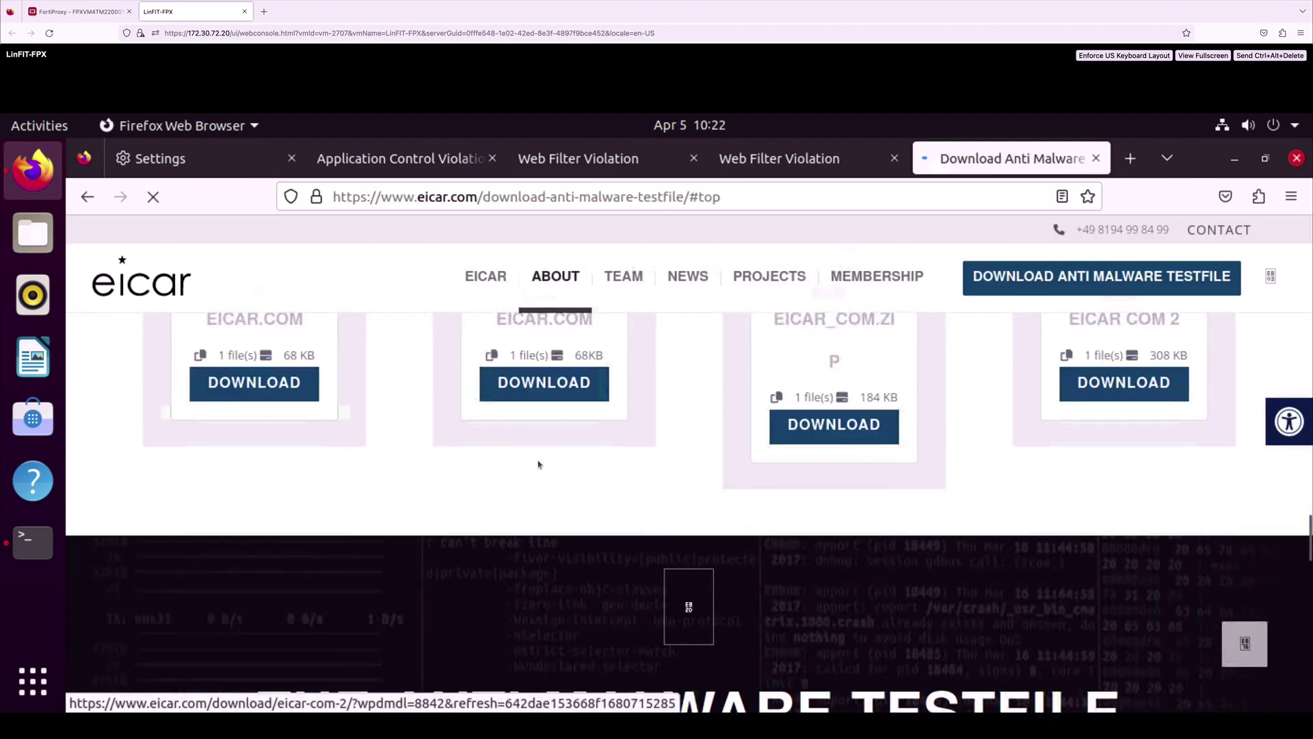
pyautogui.click(547, 389)
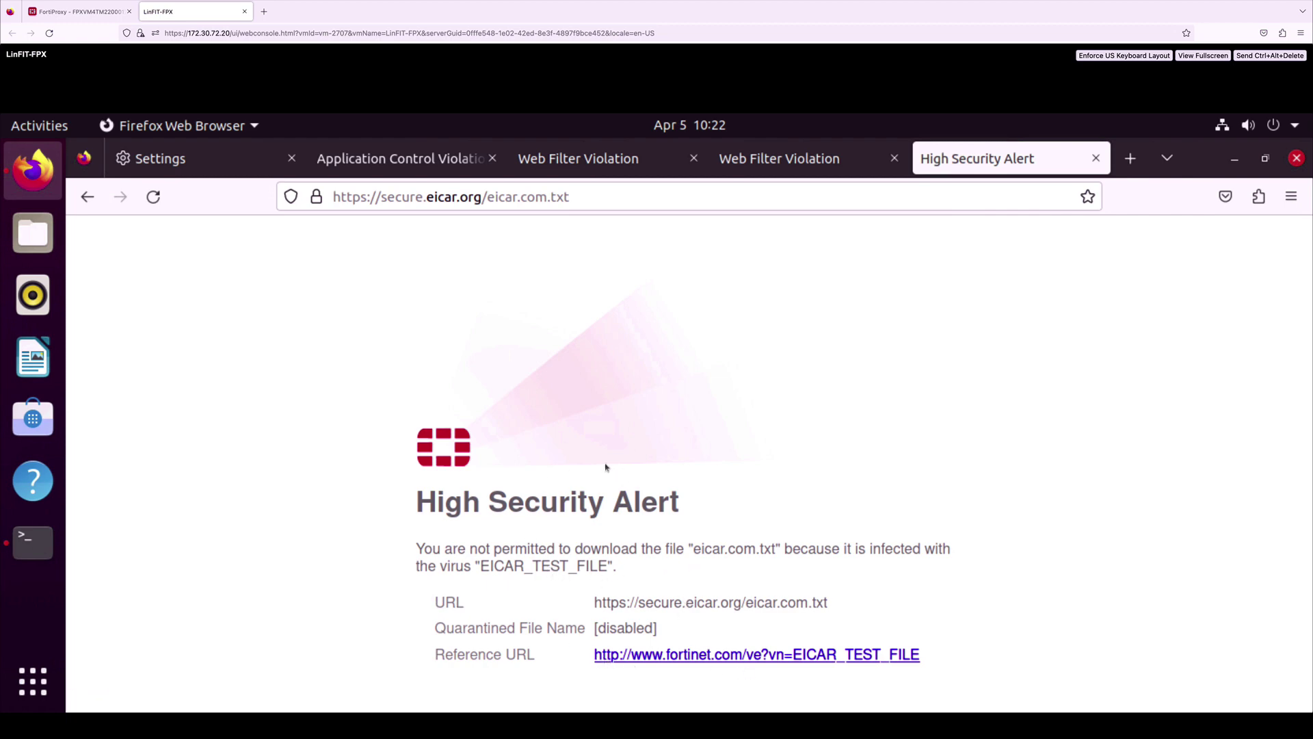
pyautogui.click(1128, 159)
# - Go to dlptest.com and open the Name/SSN/DOB sample data page, which FortiProxy blocks
pyautogui.click(991, 194)
pyautogui.write('dlp')
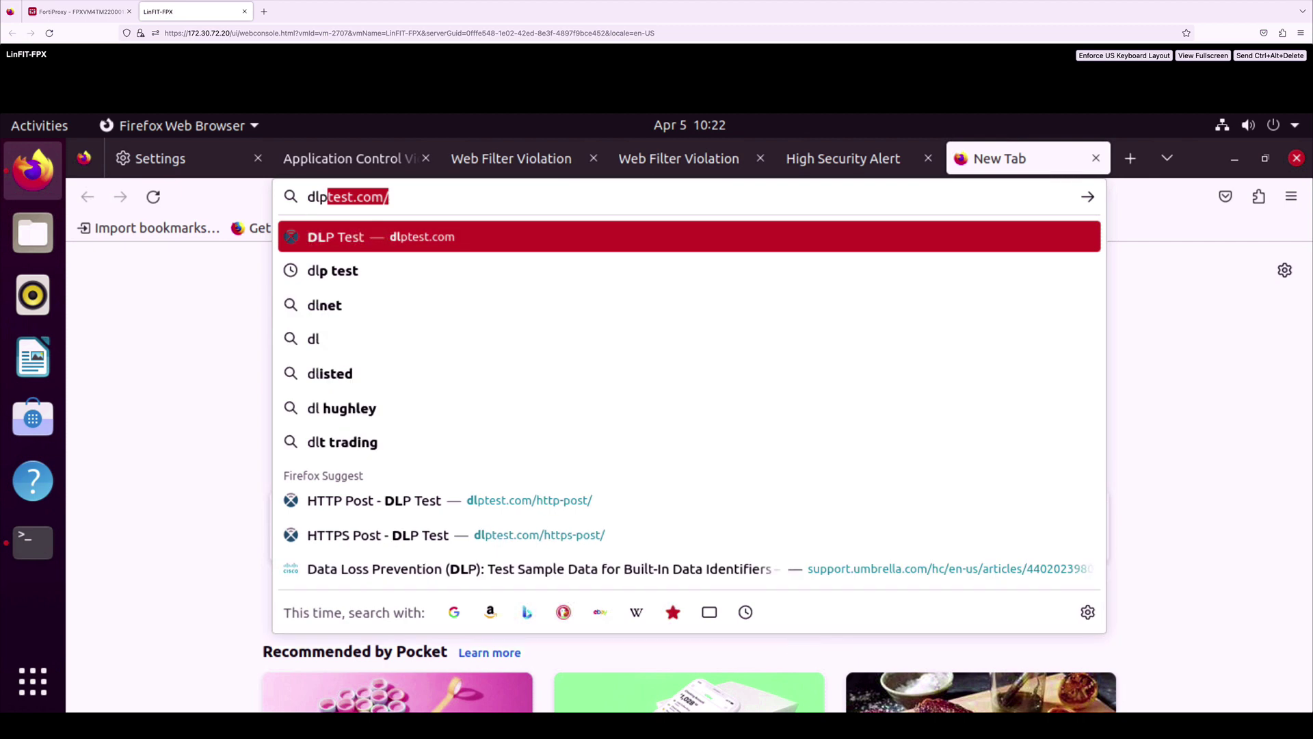
pyautogui.write('test')
pyautogui.press('Return')
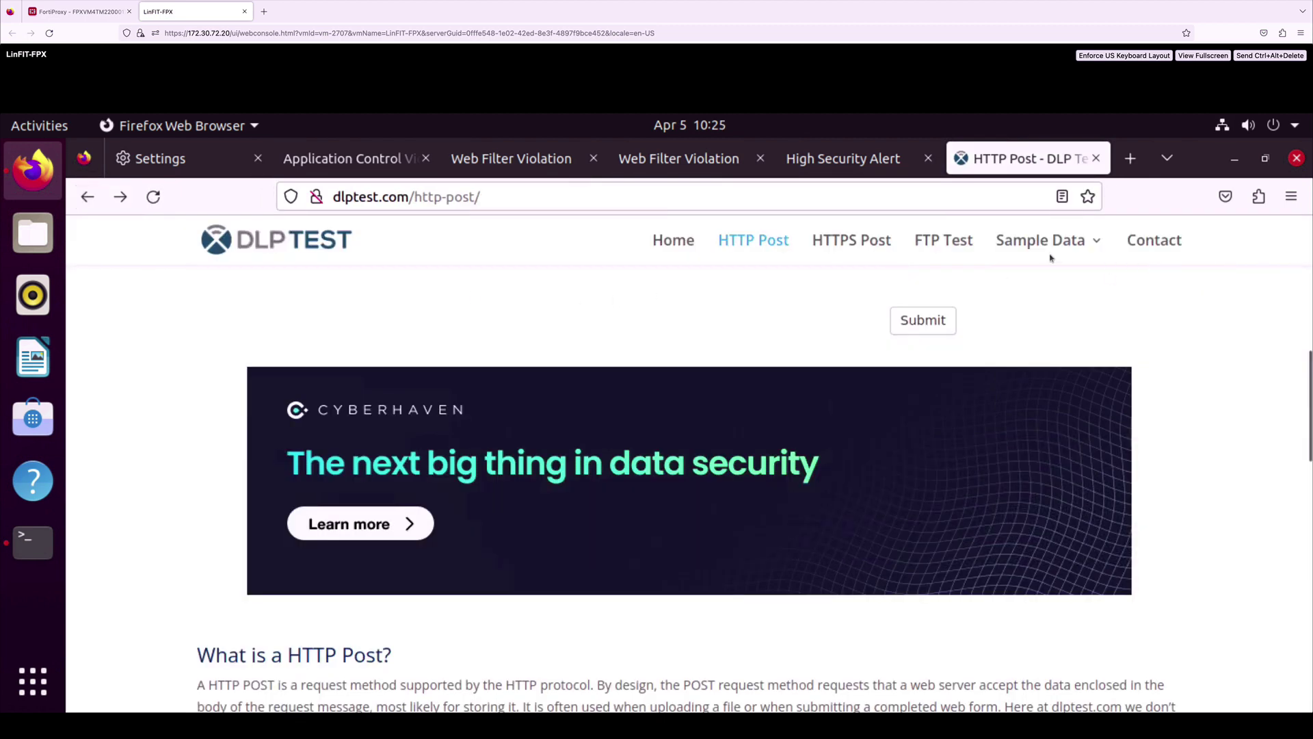
pyautogui.moveTo(1051, 245)
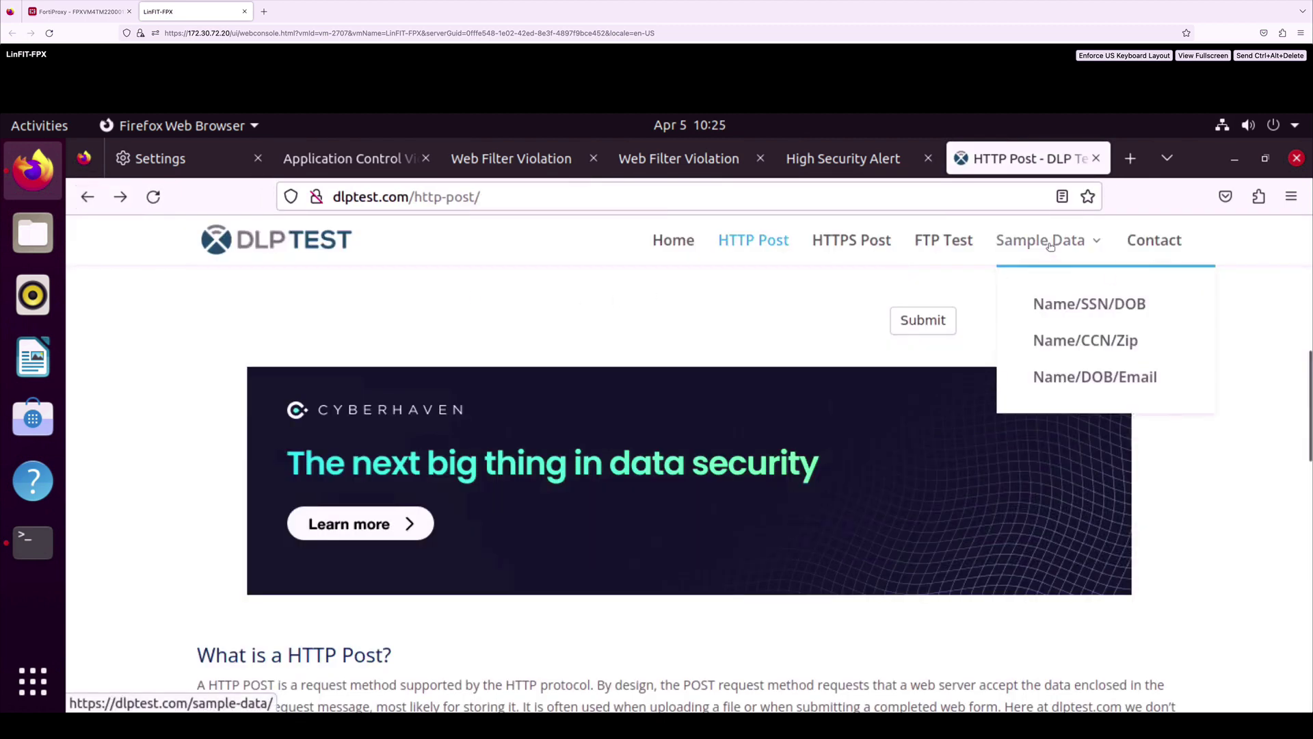
pyautogui.click(1074, 305)
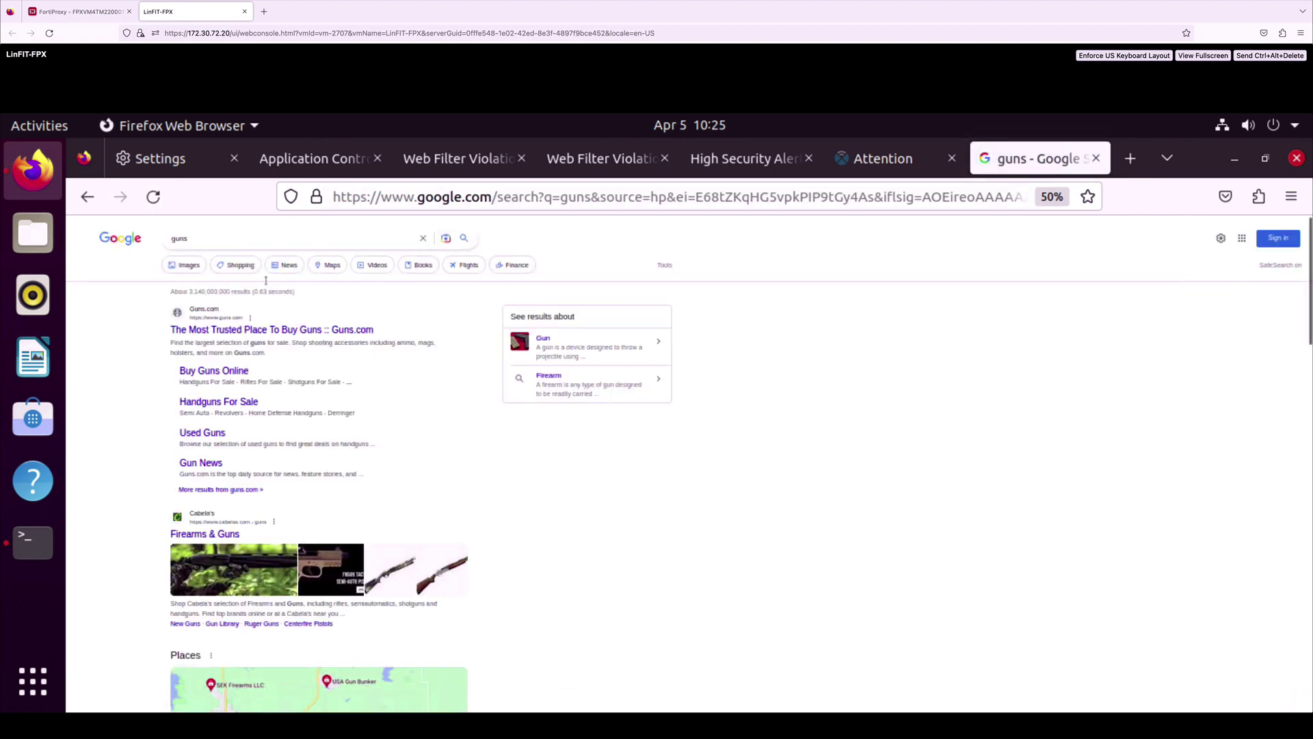
# - Switch the guns search to Images, block the location request, and scroll through the blocked thumbnails
pyautogui.click(188, 265)
pyautogui.click(631, 316)
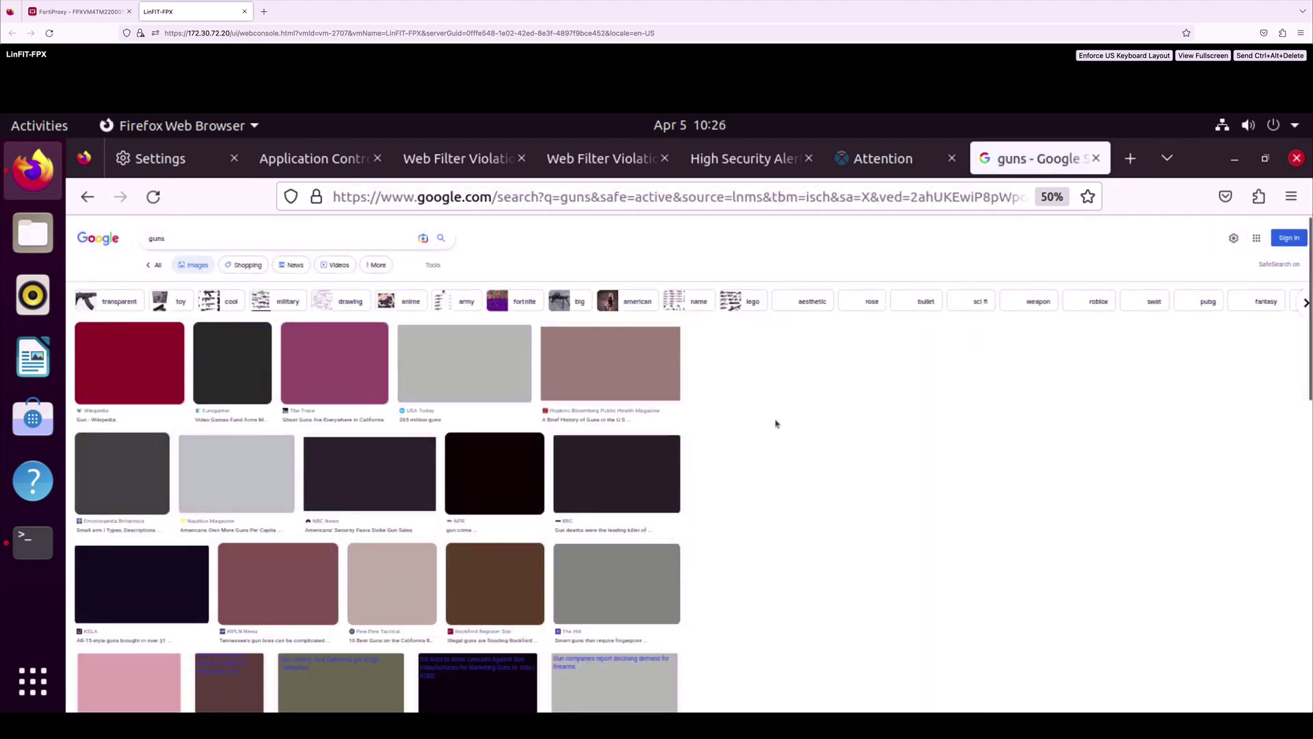
pyautogui.scroll(-5, 776, 423)
pyautogui.scroll(-1, 777, 424)
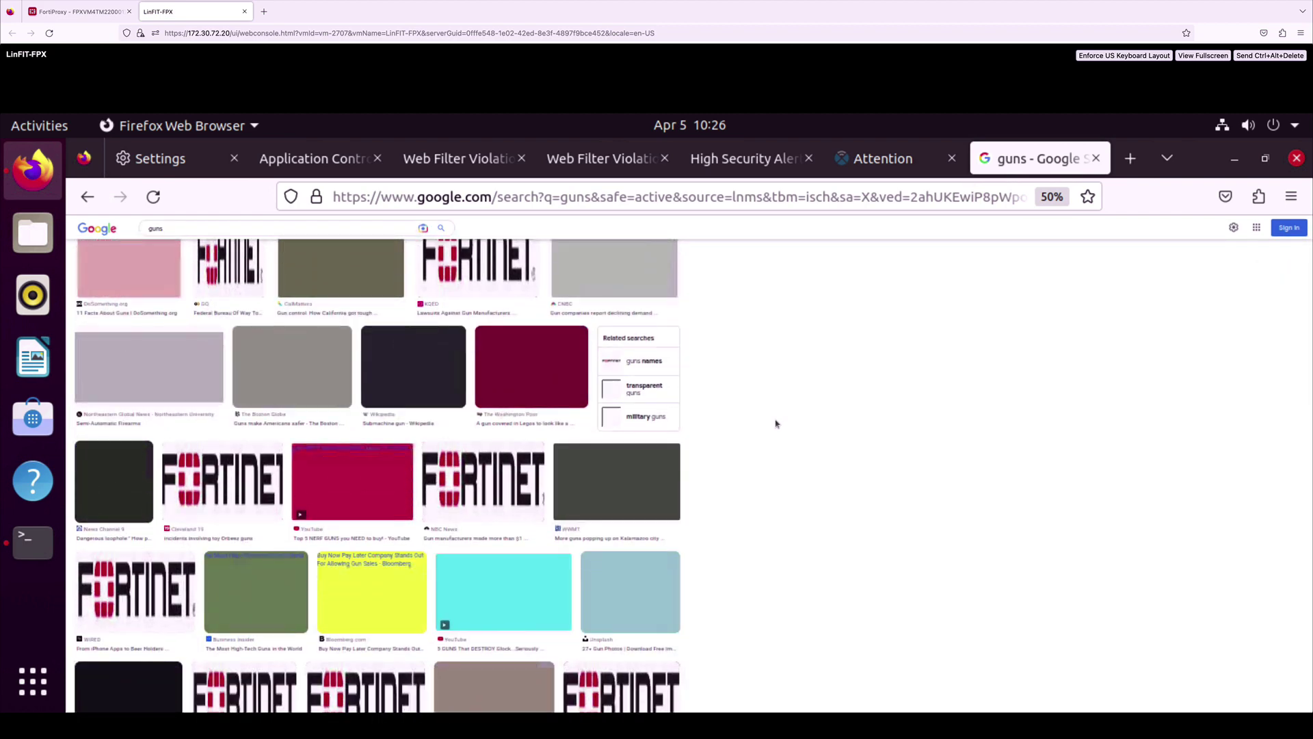
pyautogui.scroll(1, 776, 424)
pyautogui.scroll(4, 776, 424)
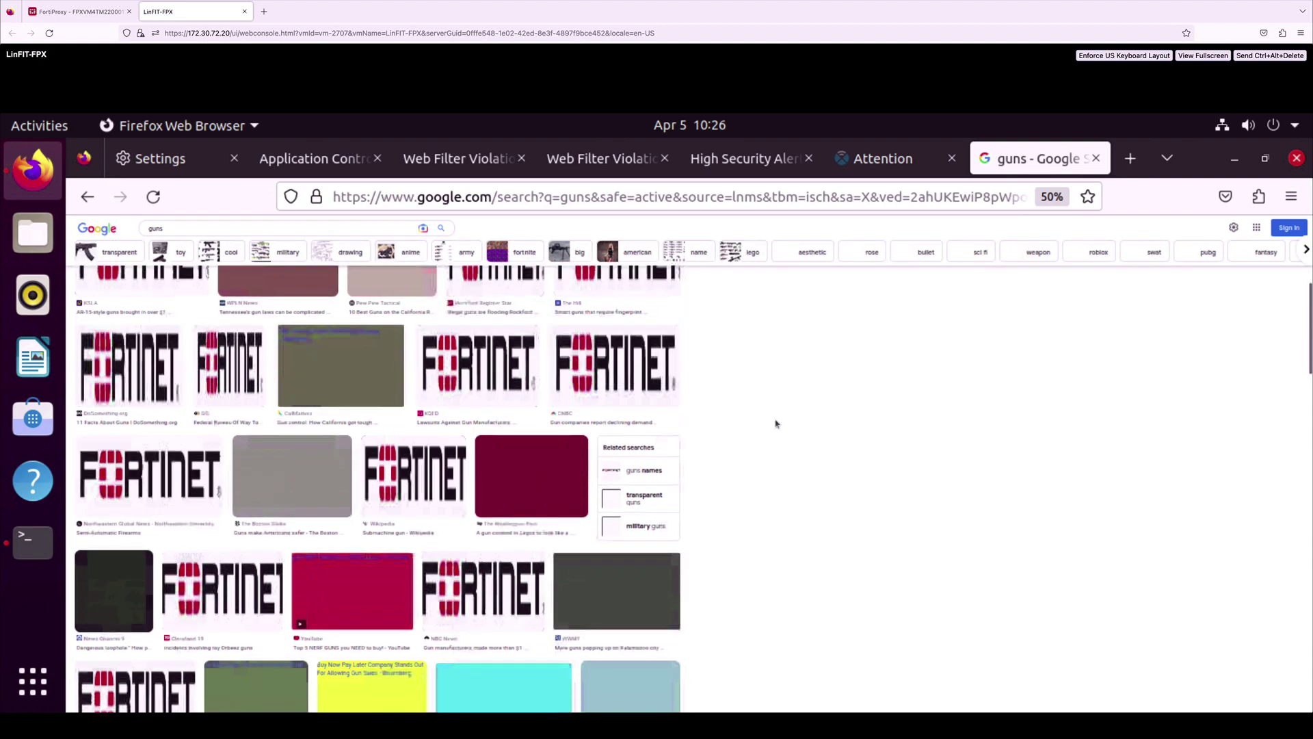
pyautogui.scroll(1, 776, 423)
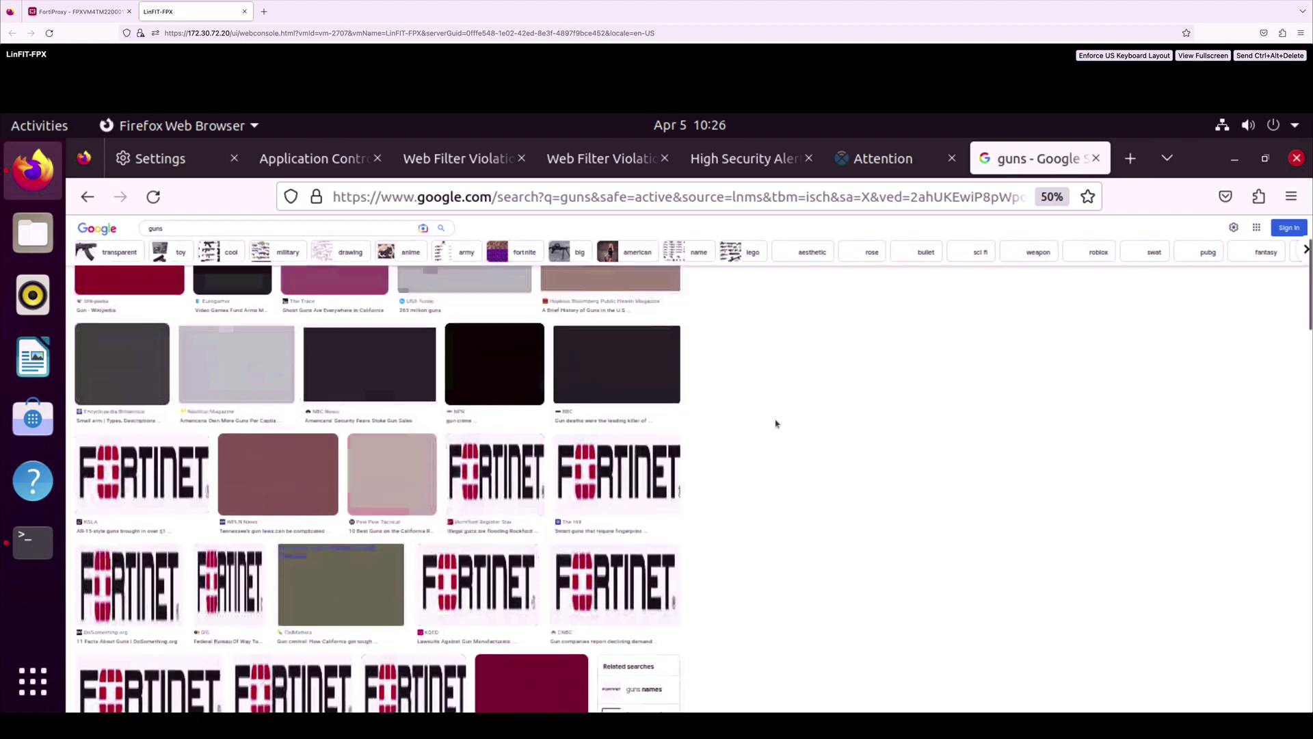
pyautogui.scroll(1, 775, 424)
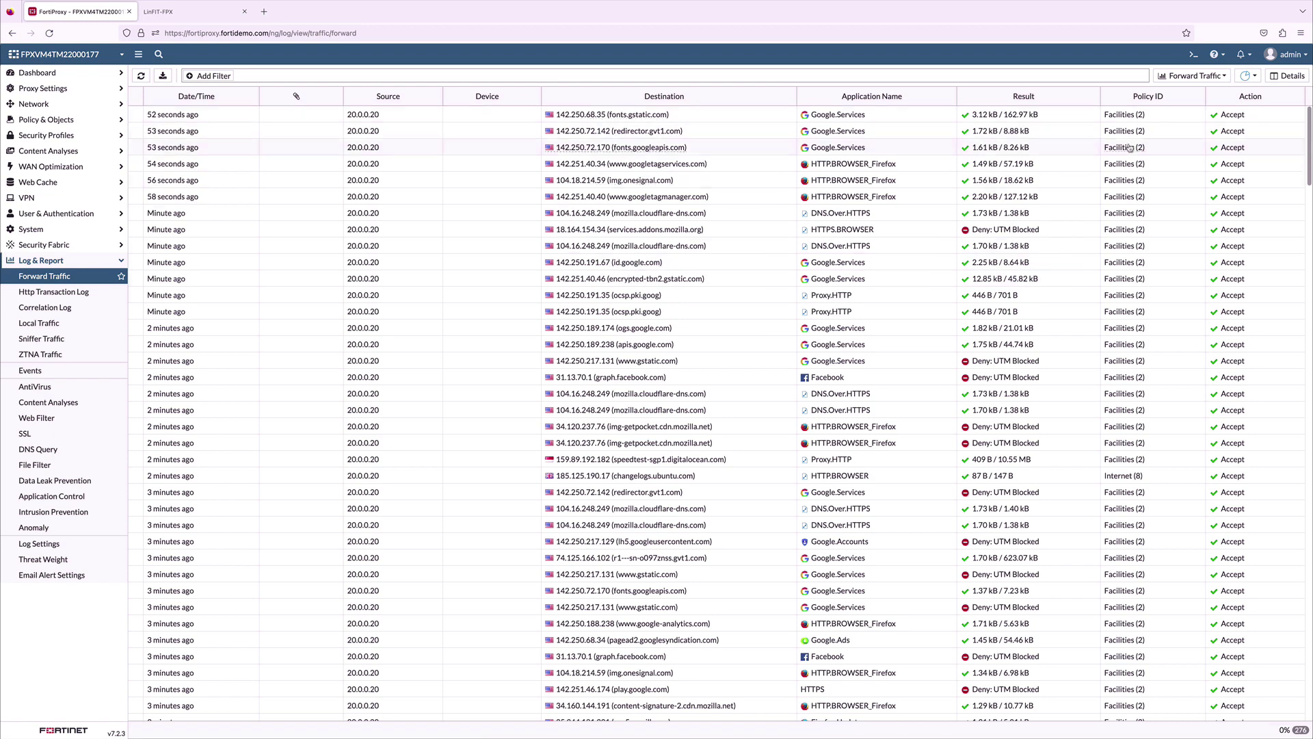
# - Show Log Details for the Deny: UTM Blocked services.addons.mozilla.org session
pyautogui.doubleClick(1066, 233)
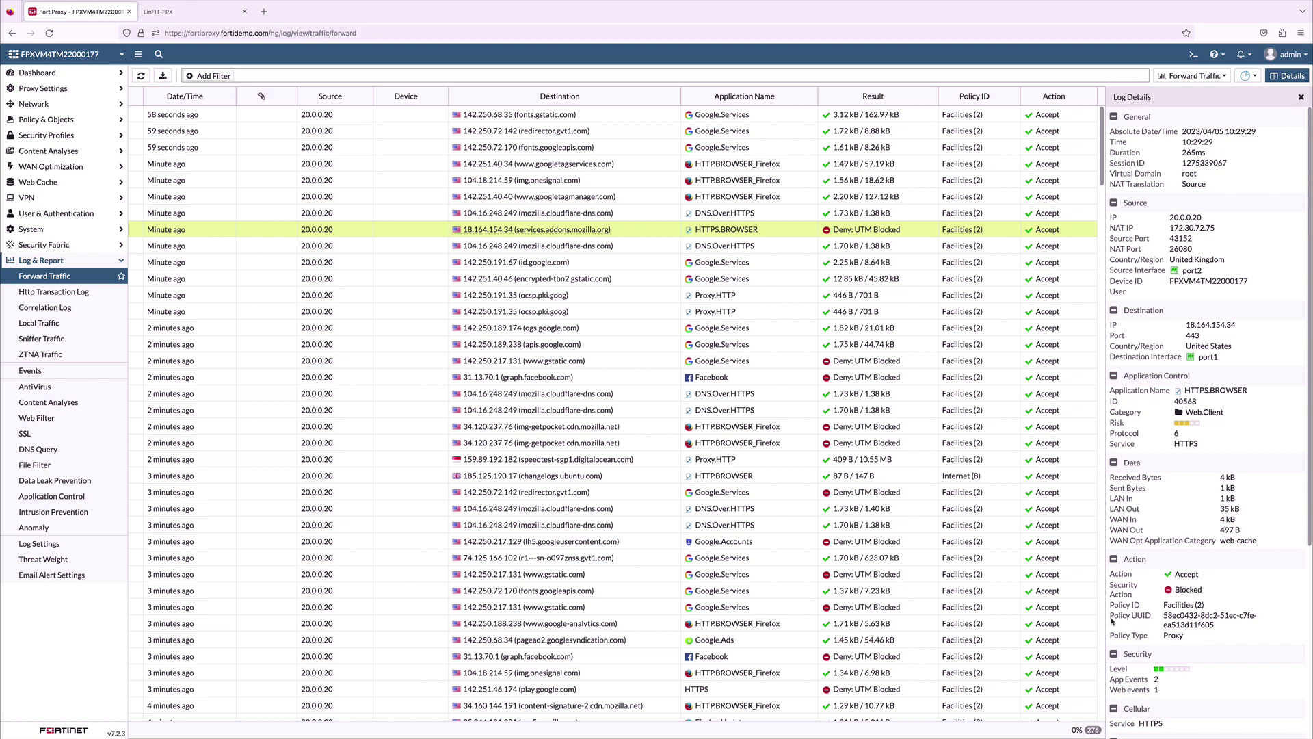
# - Inspect the AntiVirus log details for the blocked eicar.com.txt download, then view the Web Filter log
pyautogui.click(47, 388)
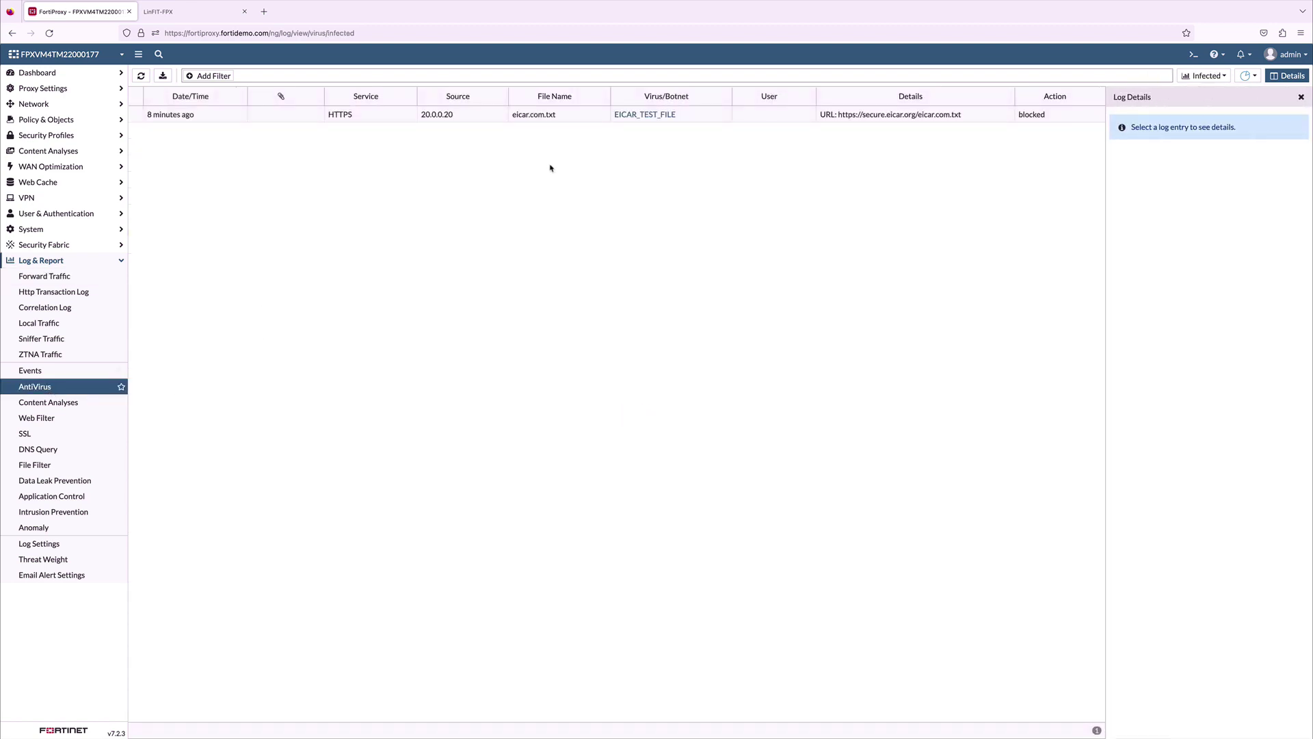
pyautogui.click(1301, 97)
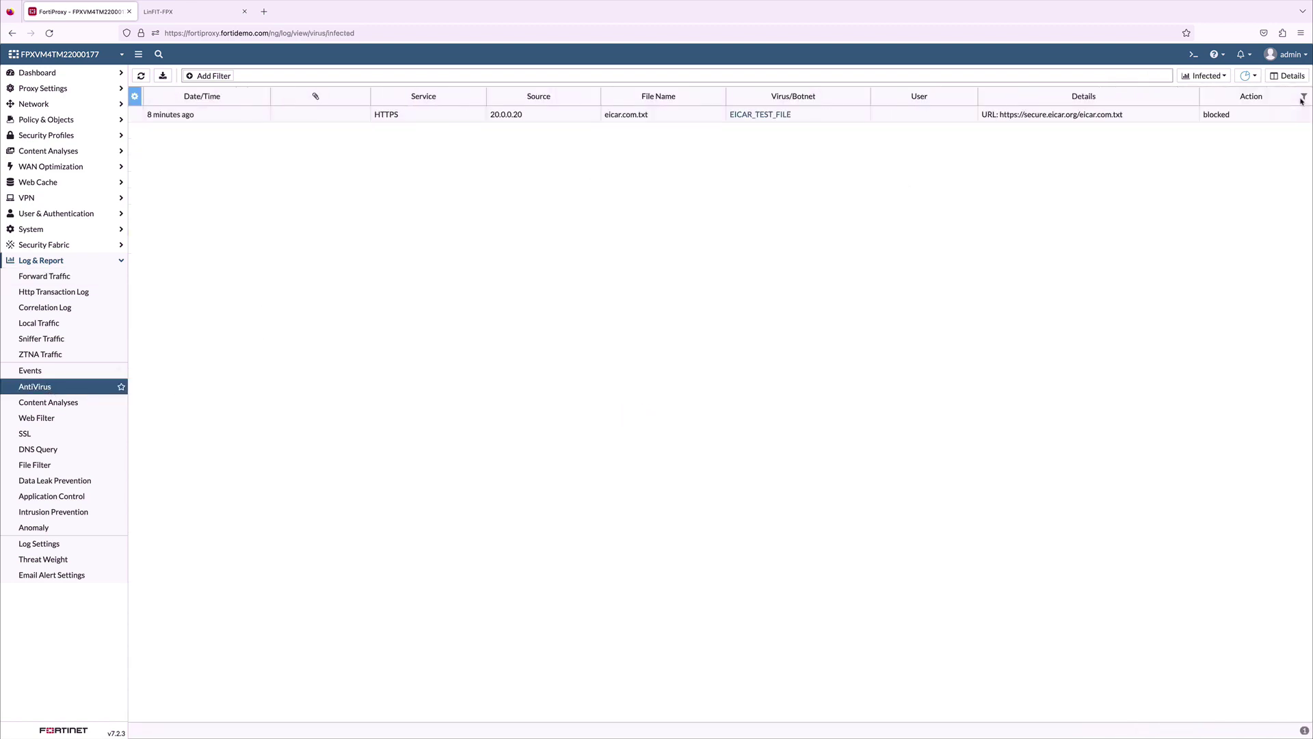
pyautogui.doubleClick(925, 118)
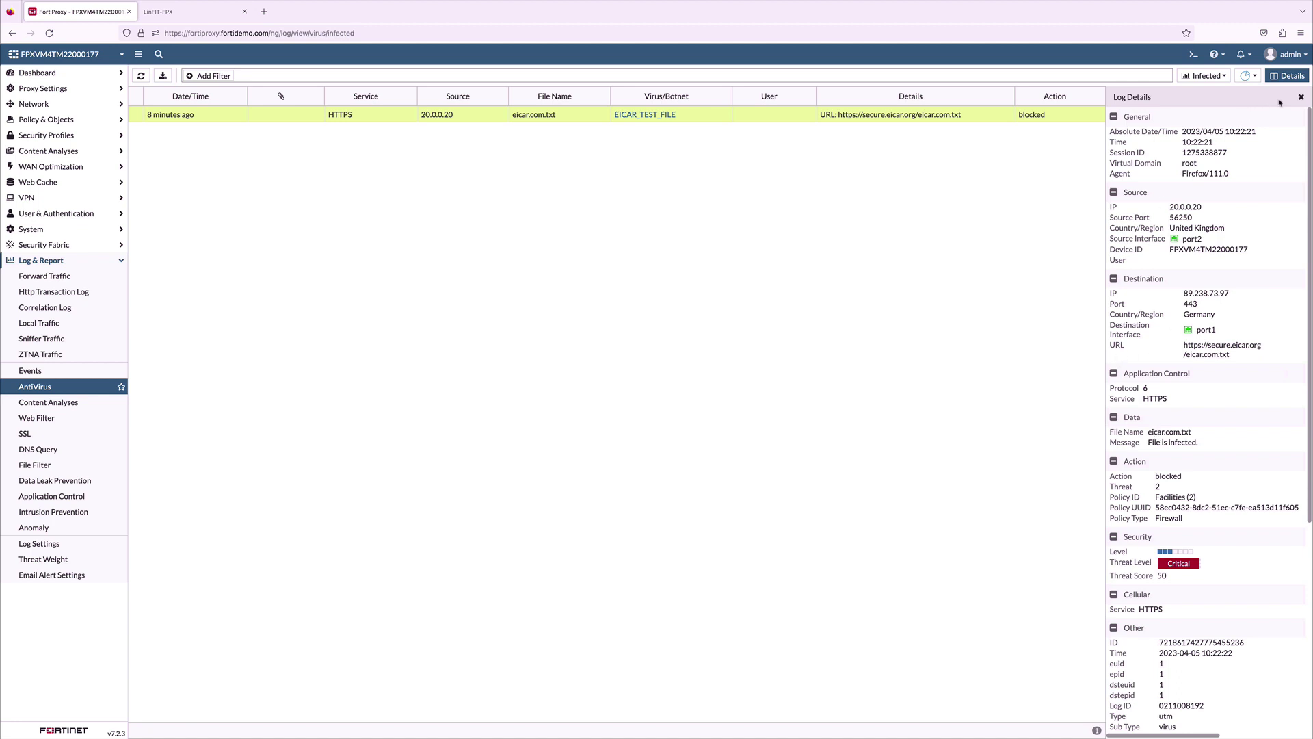
pyautogui.click(1301, 97)
pyautogui.click(37, 416)
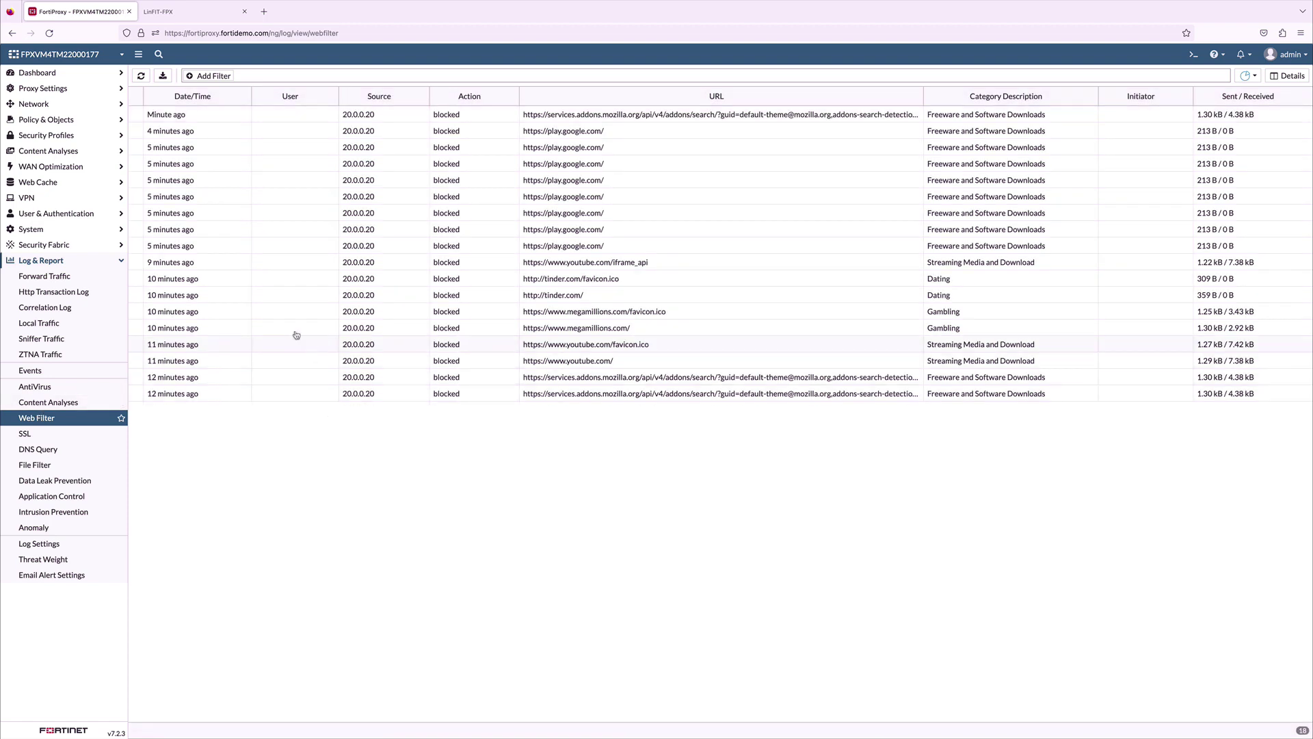
# - Select the blocked youtube iframe_api Web Filter entry, then view the Data Leak Prevention log
pyautogui.click(672, 264)
pyautogui.click(54, 481)
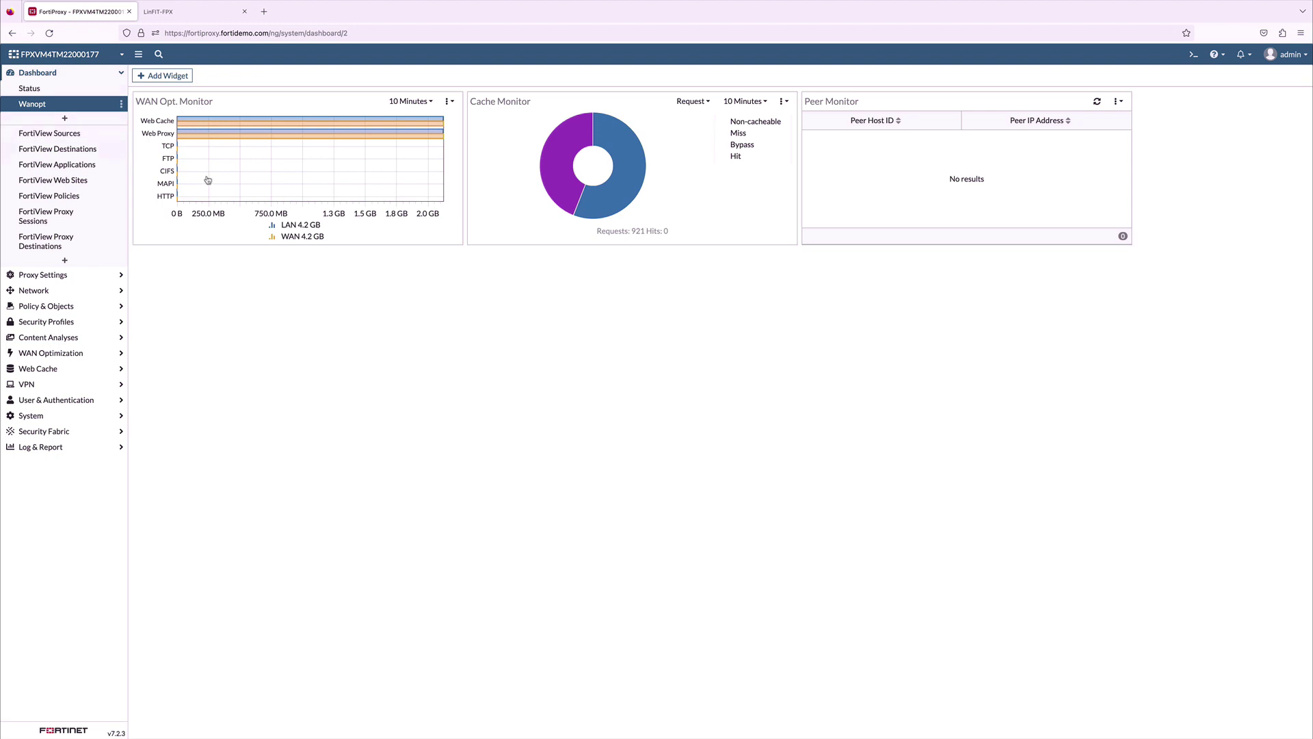
pyautogui.moveTo(219, 125)
pyautogui.moveTo(631, 160)
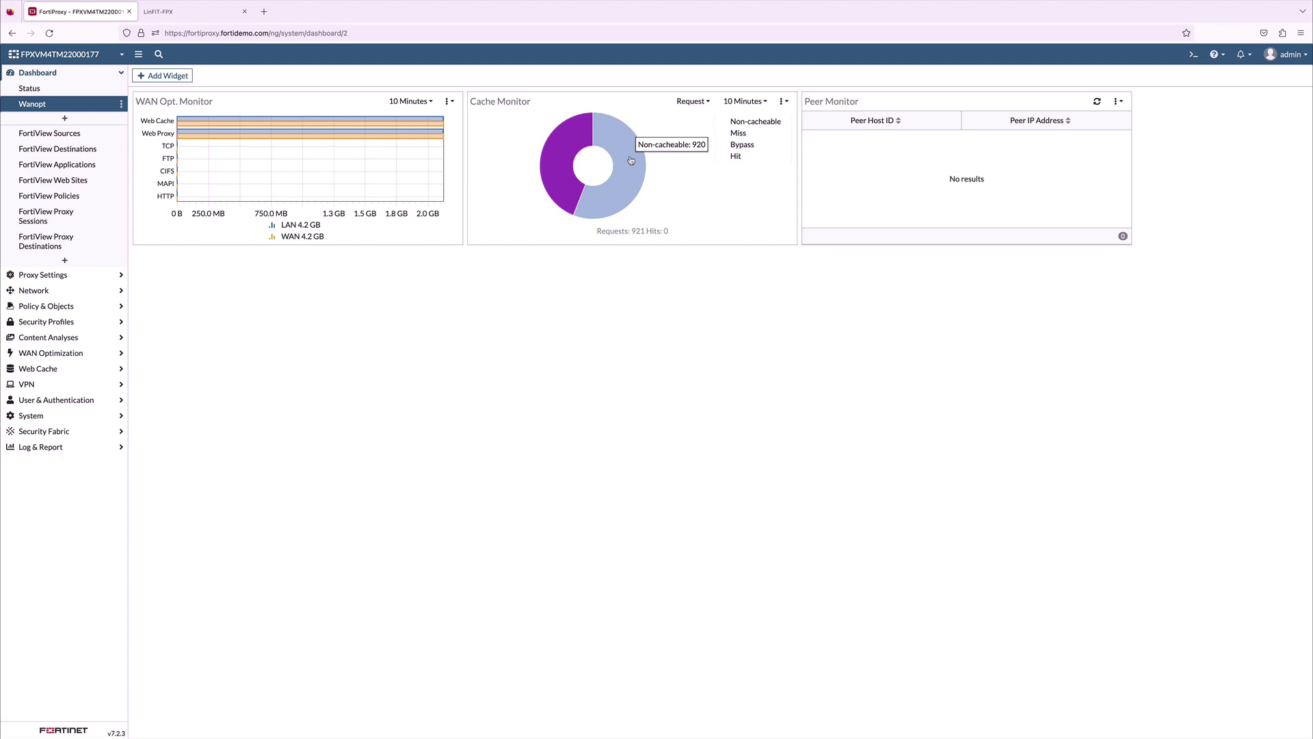
pyautogui.moveTo(567, 155)
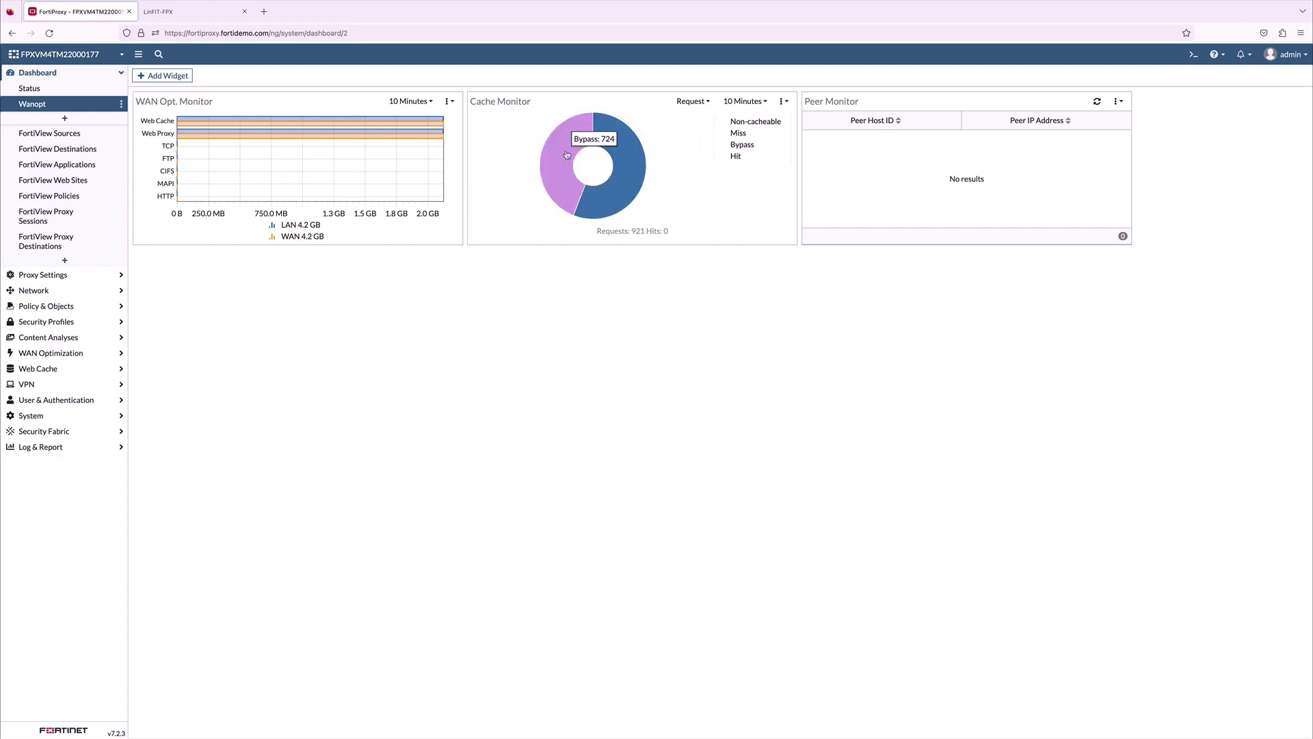